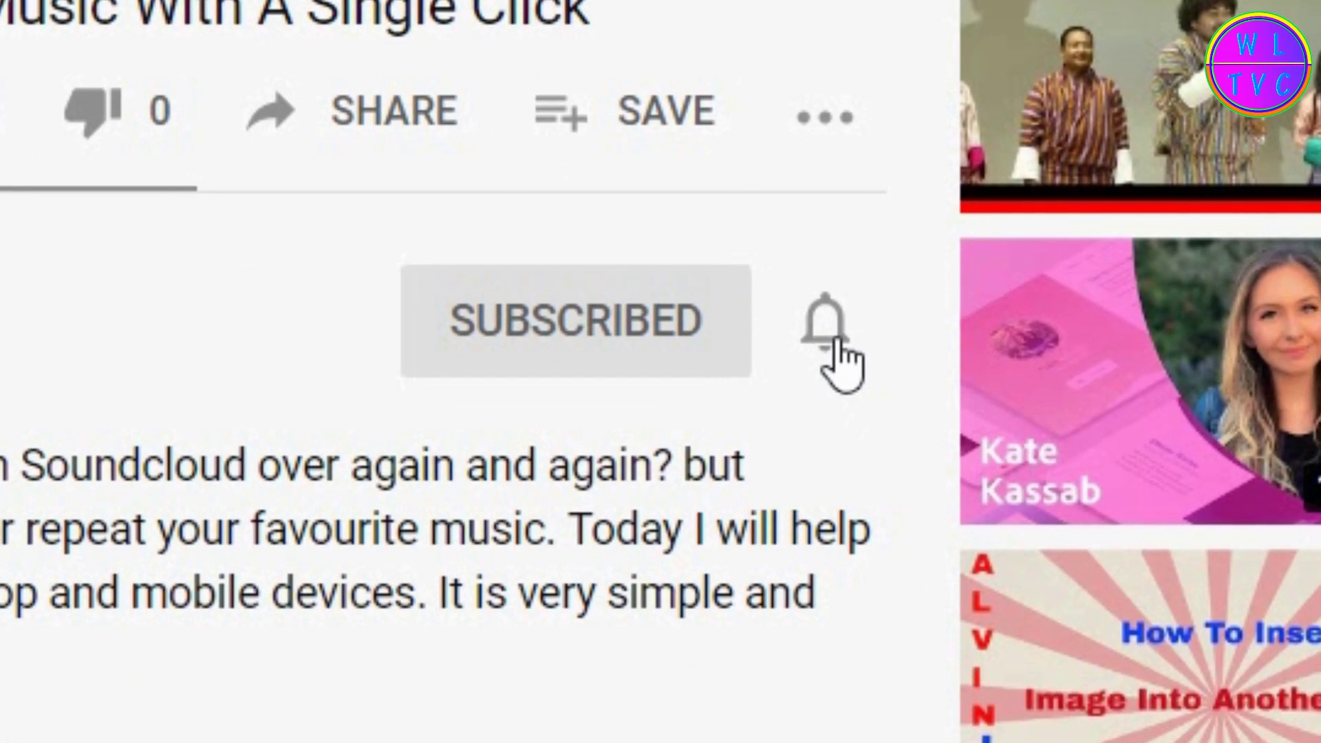
Set the channel's notification bell to All notifications.
{"action": "left_click", "coordinate": [825, 346]}
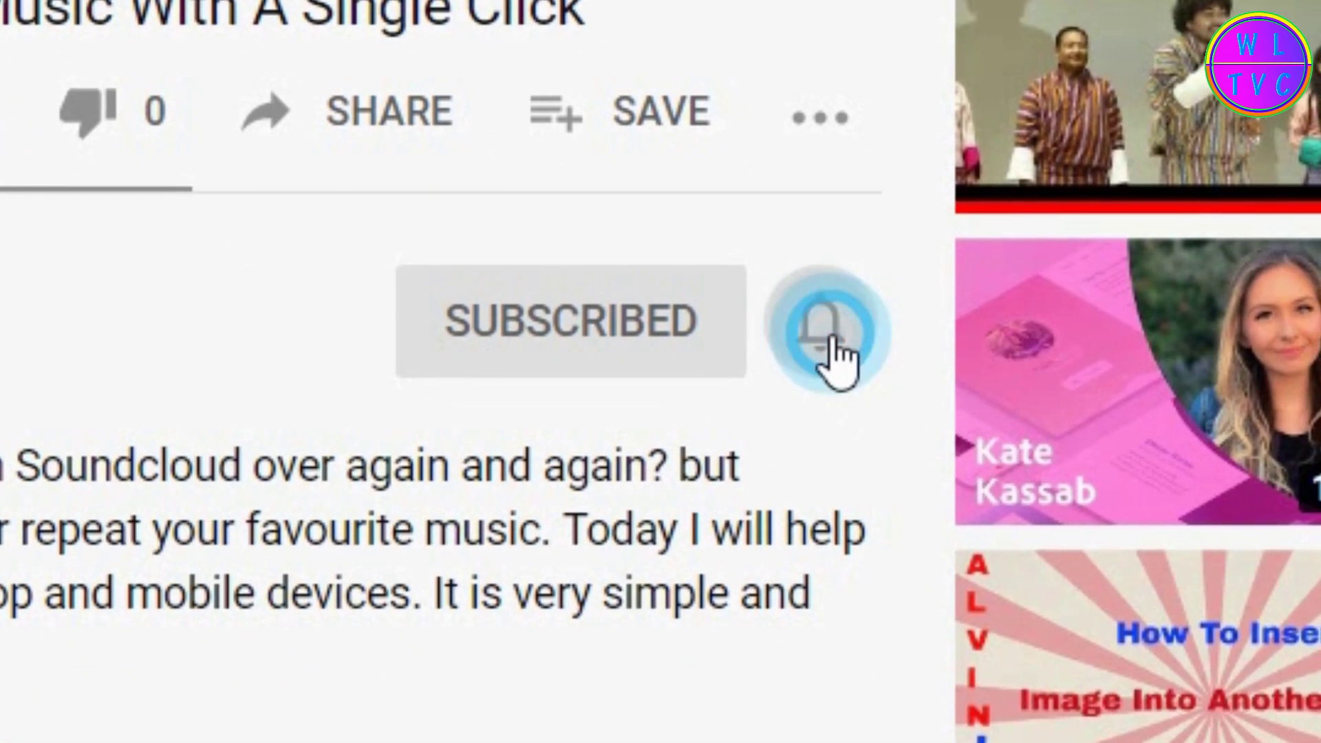
{"action": "left_click", "coordinate": [861, 468]}
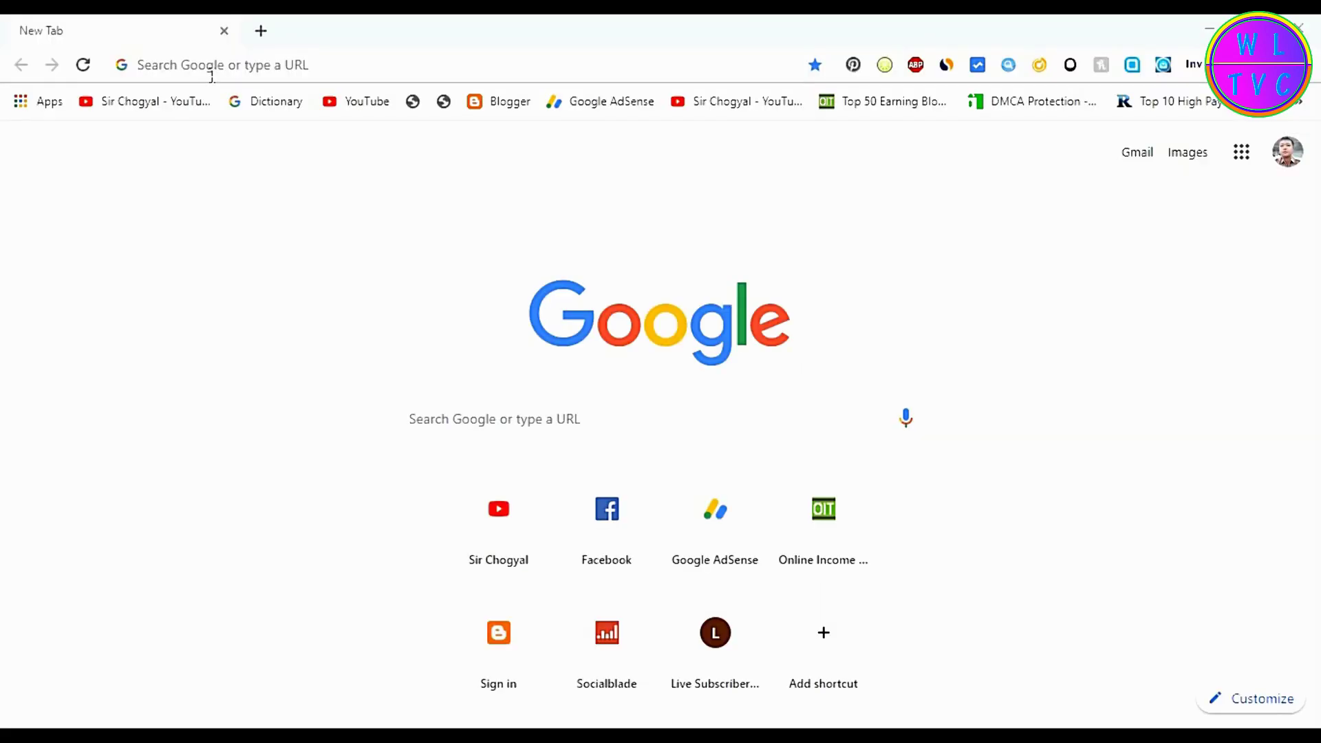
Go to studio.youtube.com in Chrome's address bar.
{"action": "left_click", "coordinate": [211, 66]}
{"action": "type", "text": "st"}
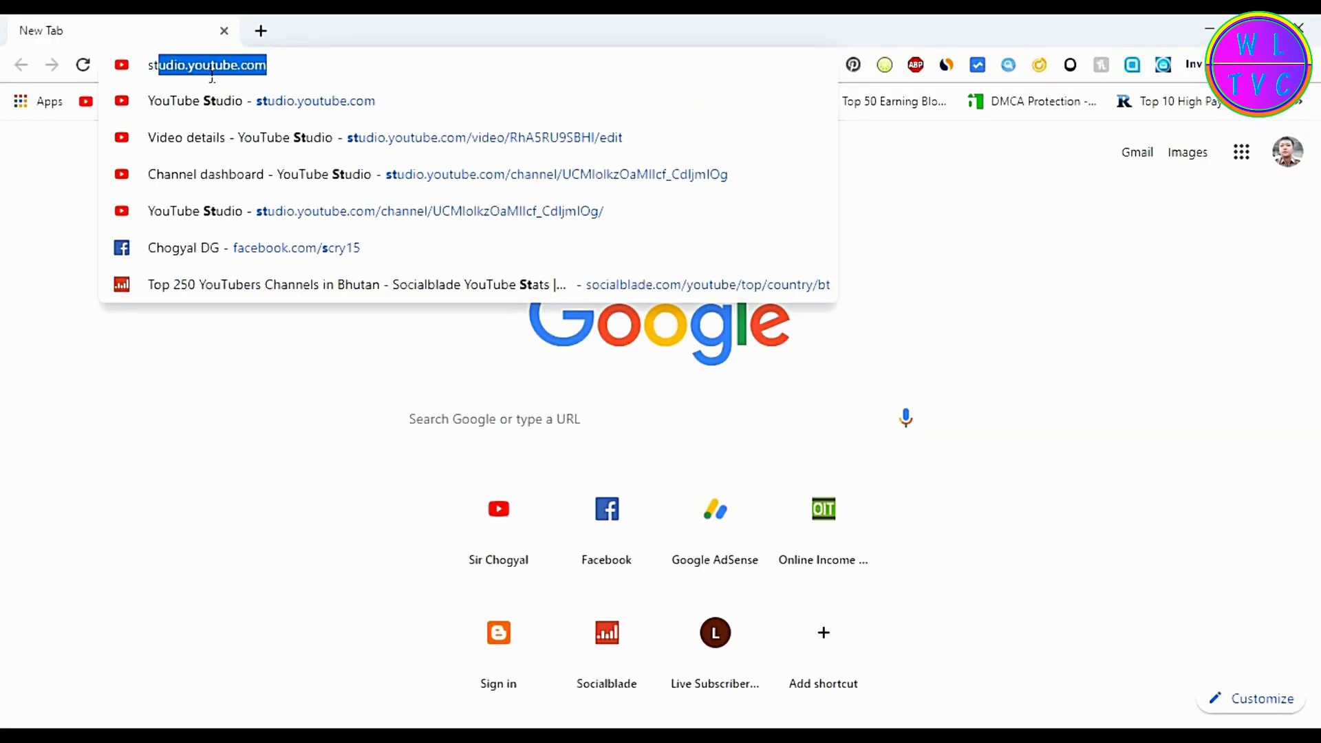
{"action": "type", "text": "u"}
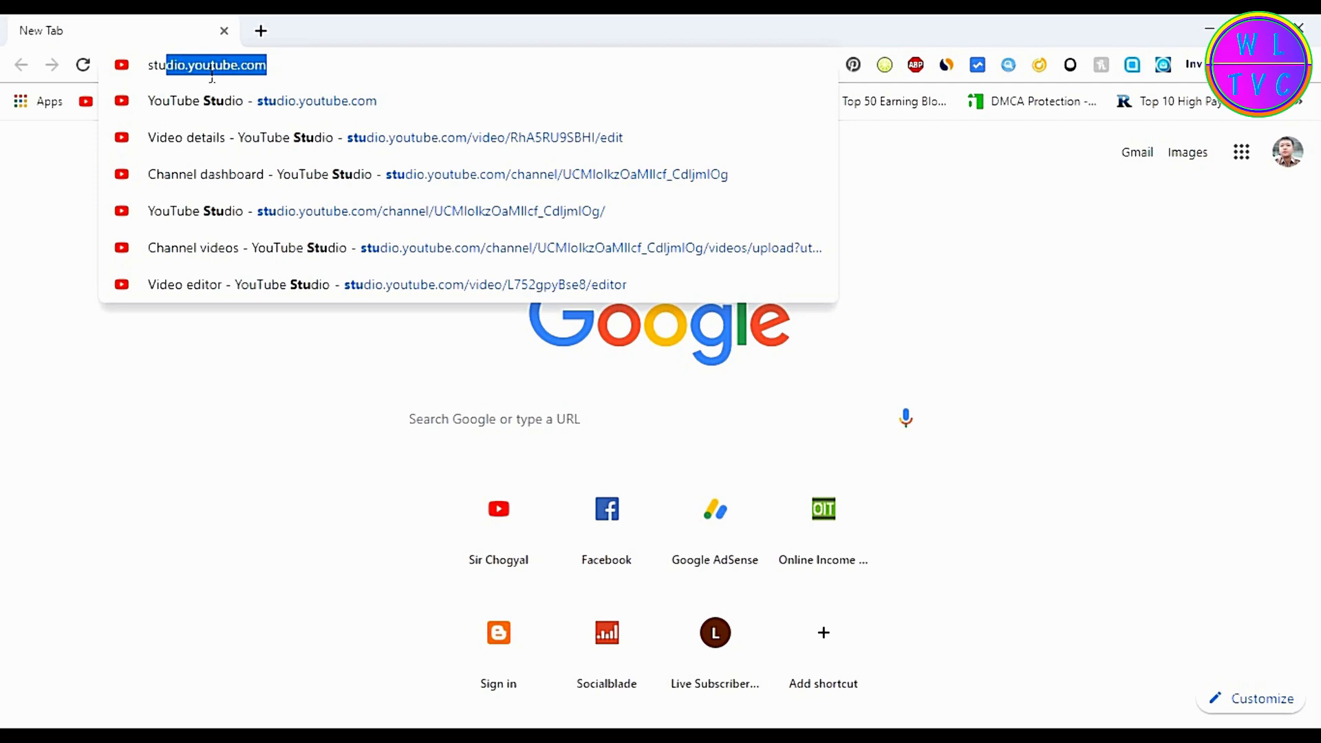
{"action": "left_click", "coordinate": [211, 74]}
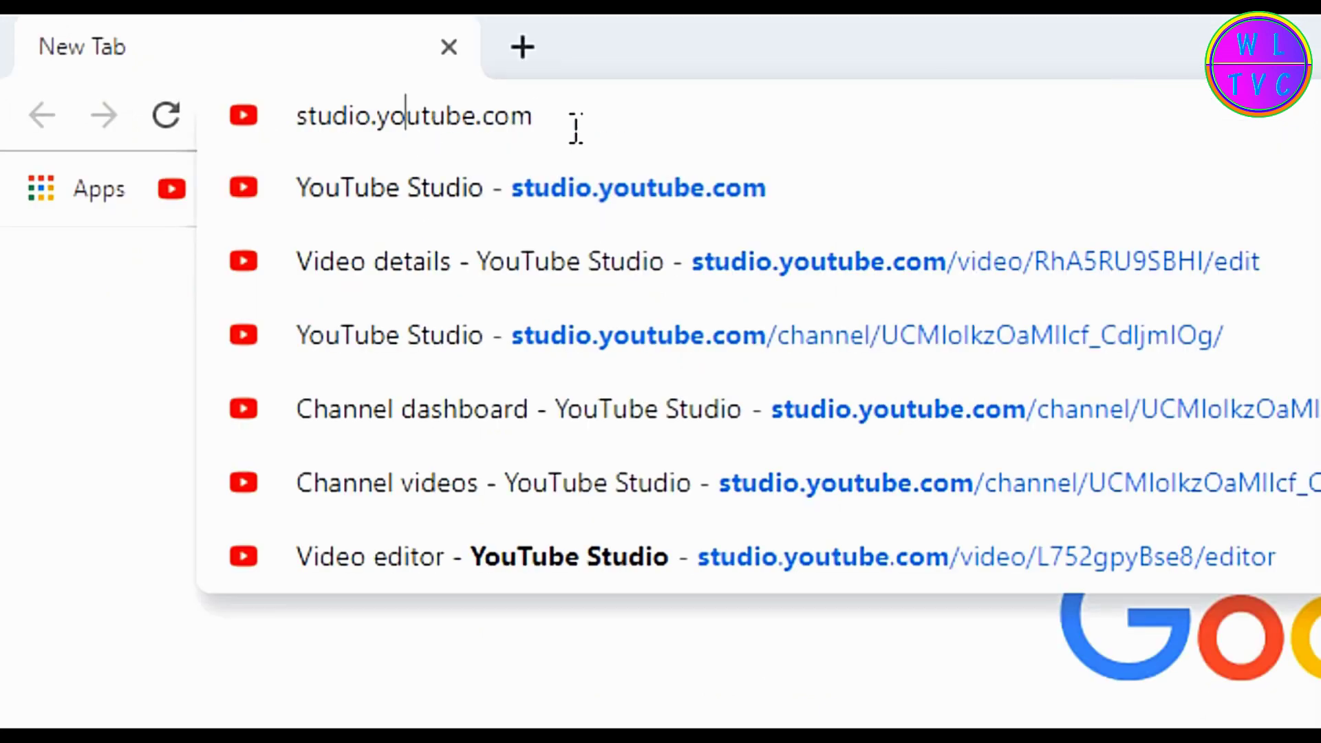
{"action": "left_click", "coordinate": [575, 127]}
{"action": "left_click", "coordinate": [287, 71]}
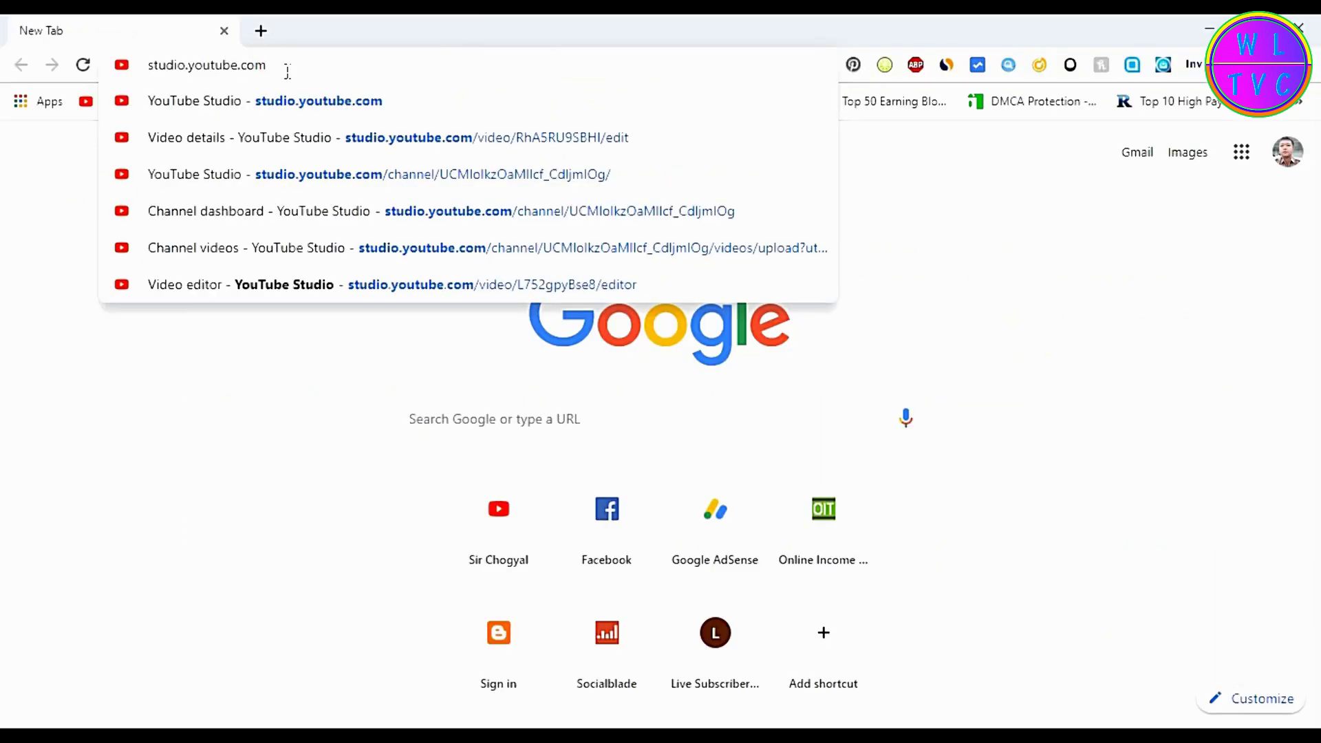
{"action": "key", "text": "Return"}
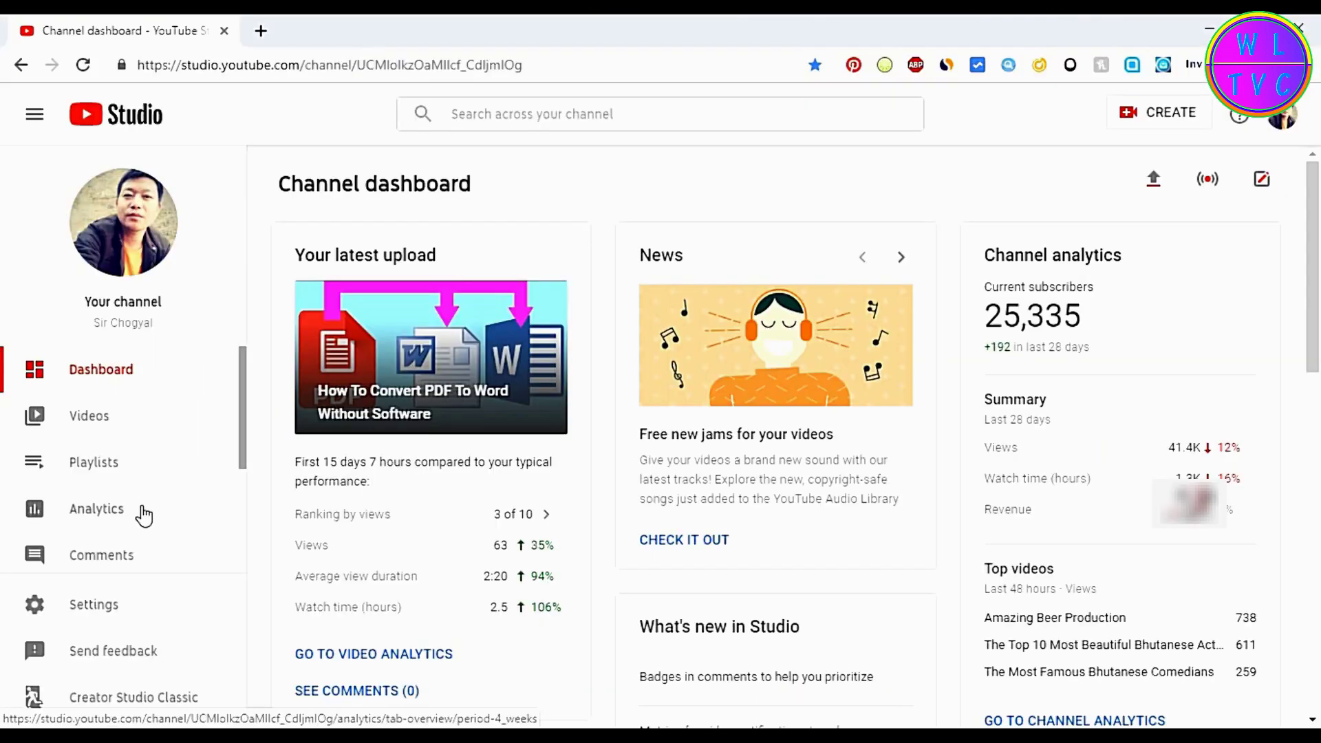
Open channel Analytics, then the full Realtime views report via SEE MORE.
{"action": "left_click", "coordinate": [145, 515]}
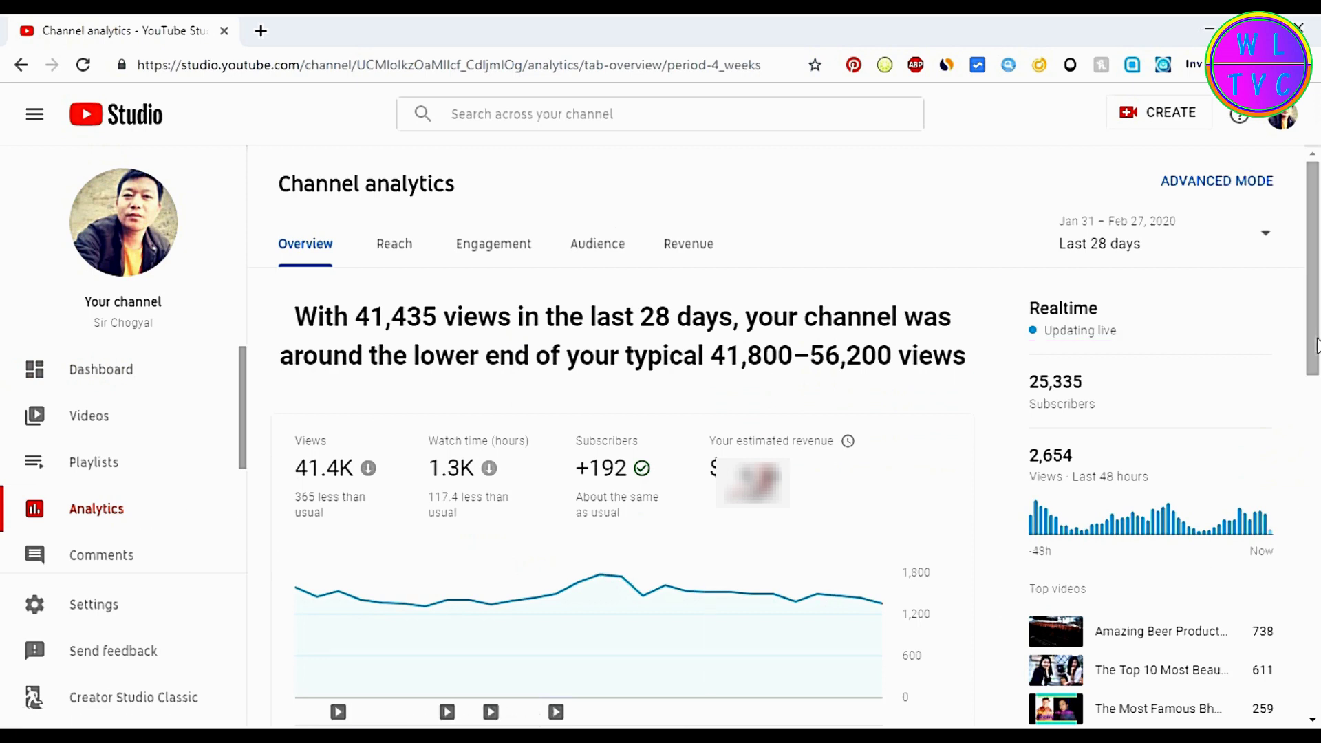
{"action": "scroll", "coordinate": [1253, 459], "scroll_direction": "down", "scroll_amount": 2}
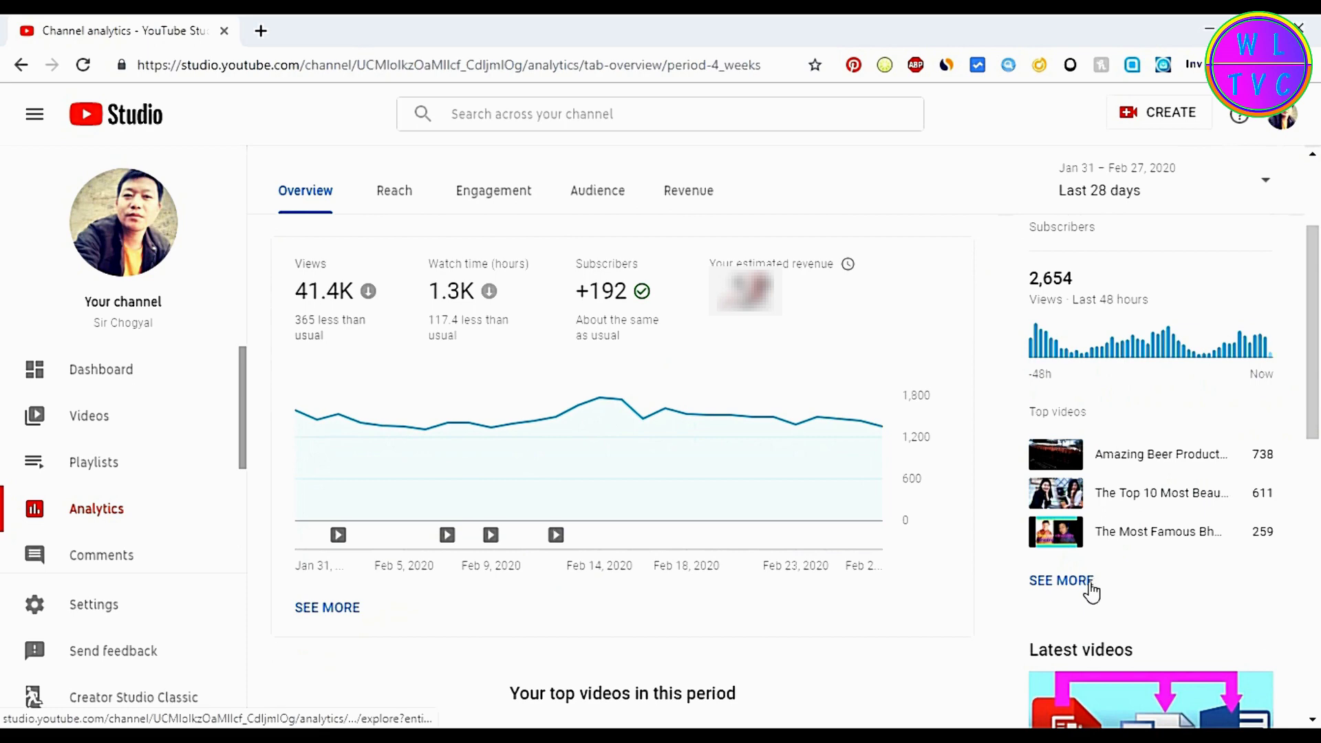
{"action": "left_click", "coordinate": [1068, 582]}
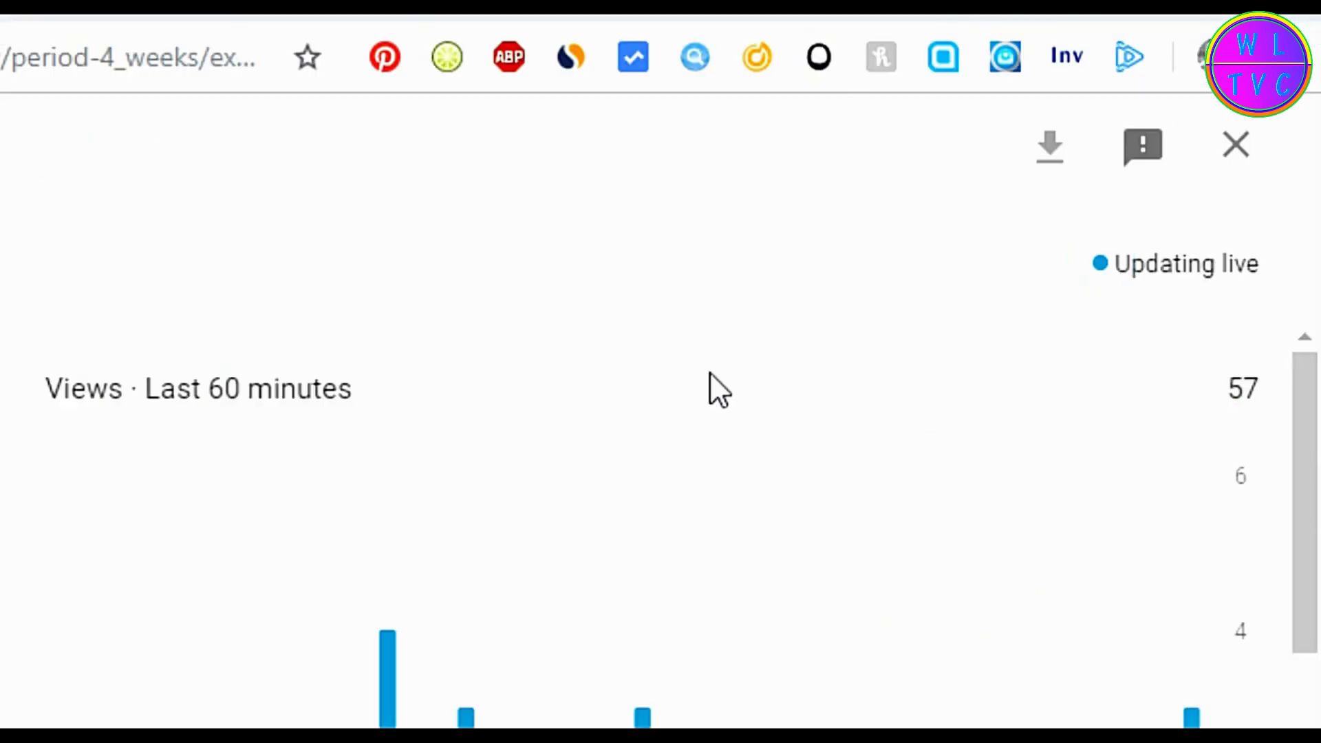
Highlight the Updating live label in the realtime report, then clear the selection.
{"action": "triple_click", "coordinate": [1187, 265]}
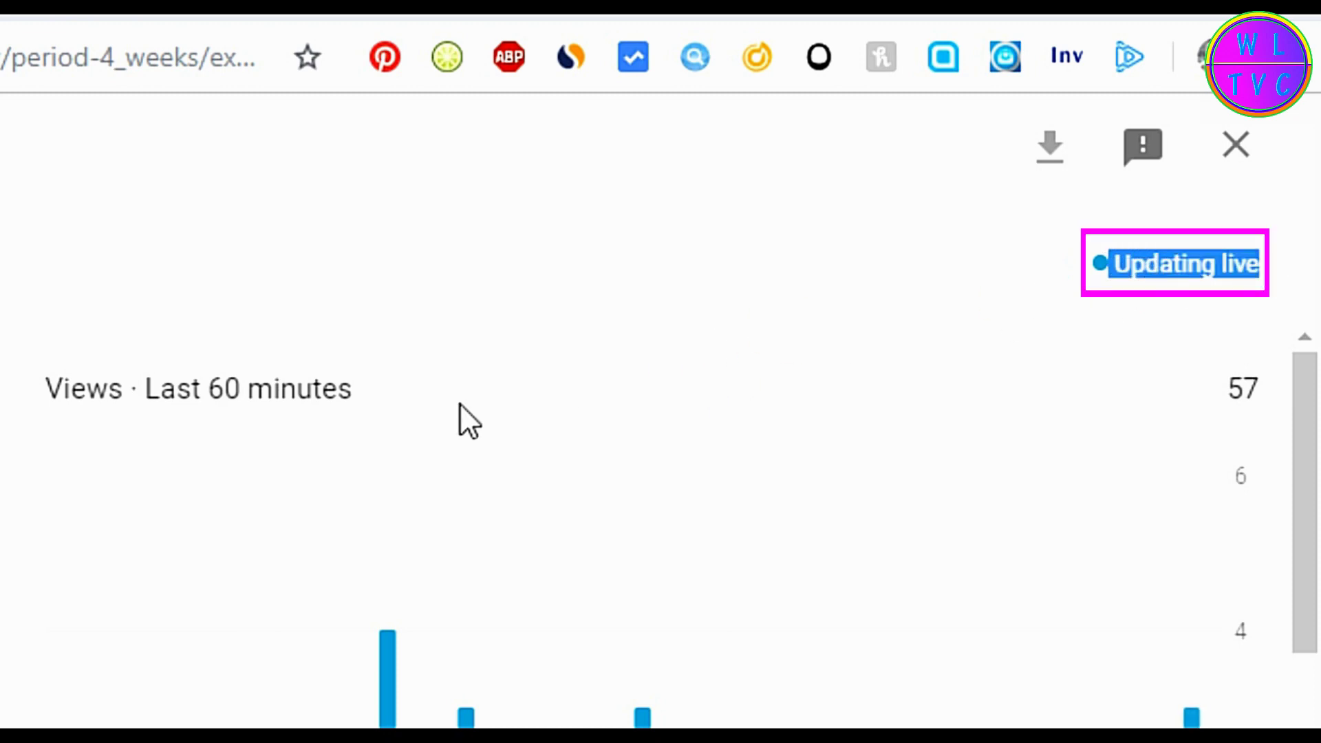
{"action": "left_click", "coordinate": [490, 363]}
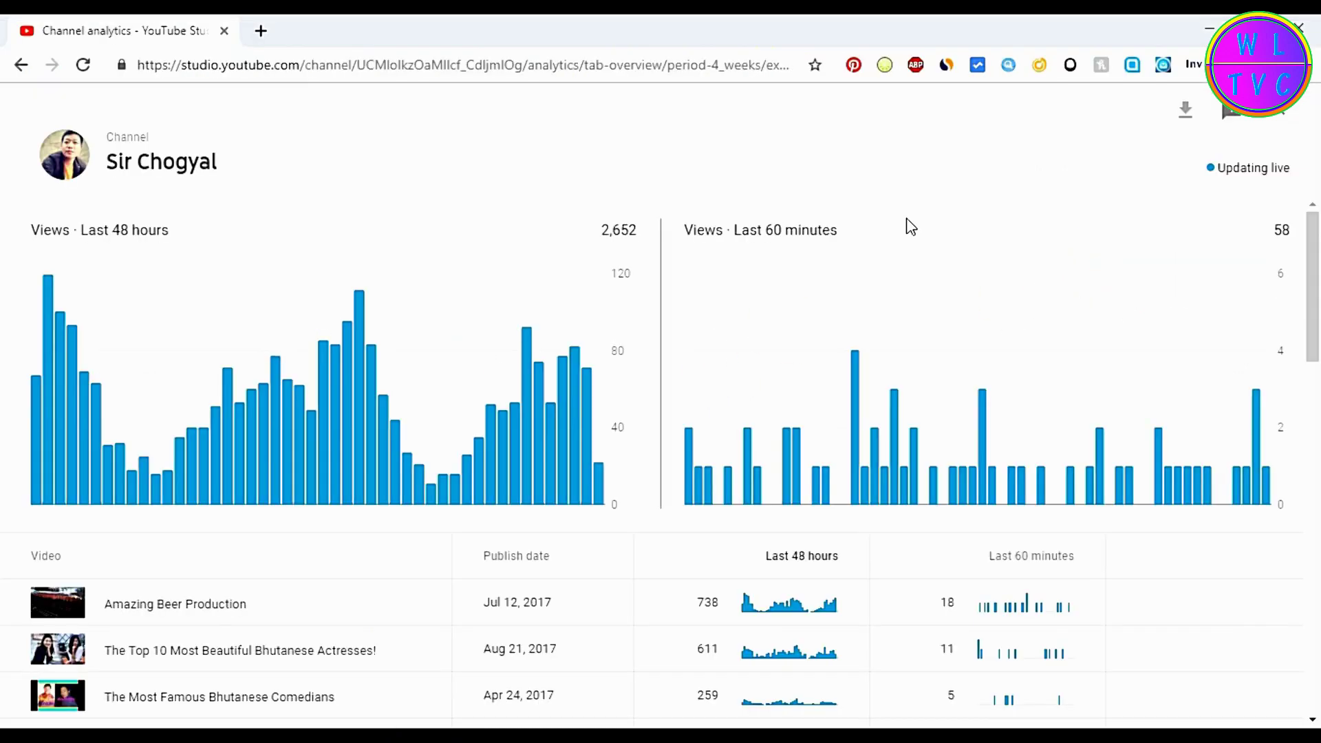
{"action": "mouse_move", "coordinate": [414, 604]}
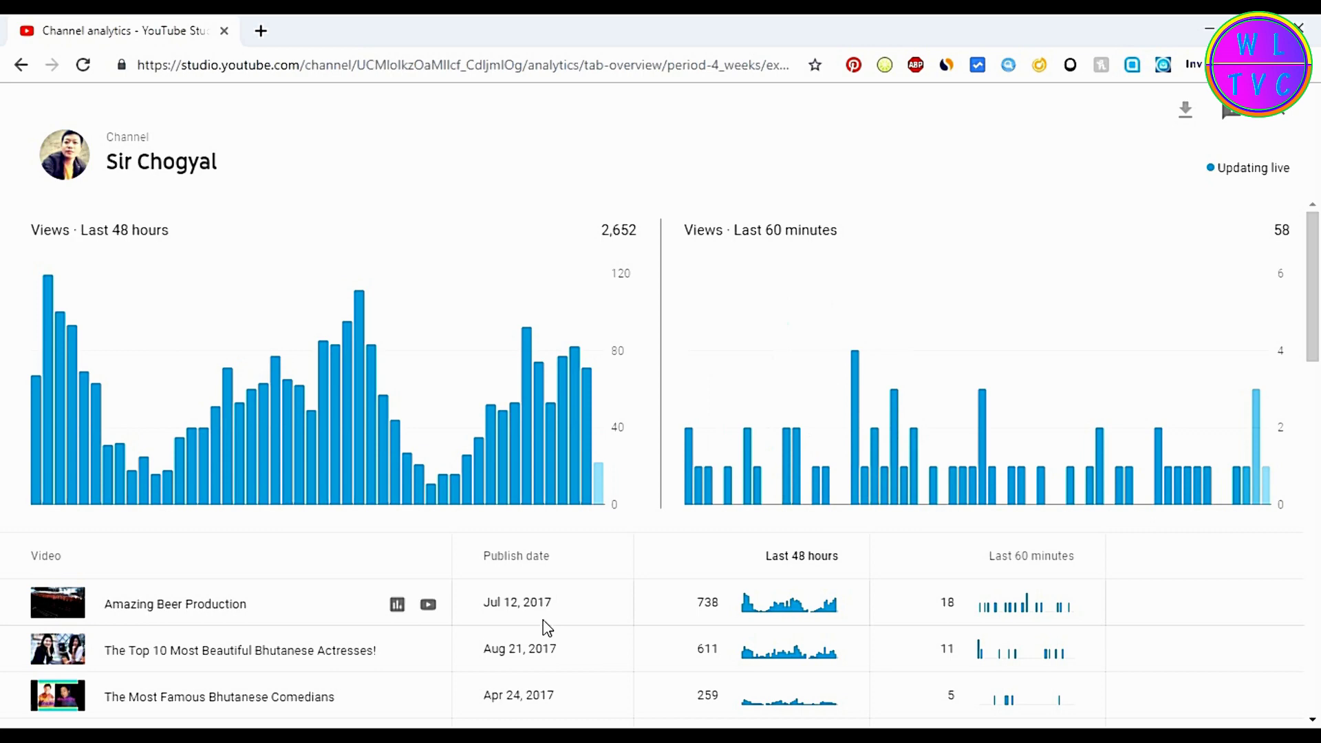
{"action": "scroll", "coordinate": [545, 627], "scroll_direction": "down", "scroll_amount": 2}
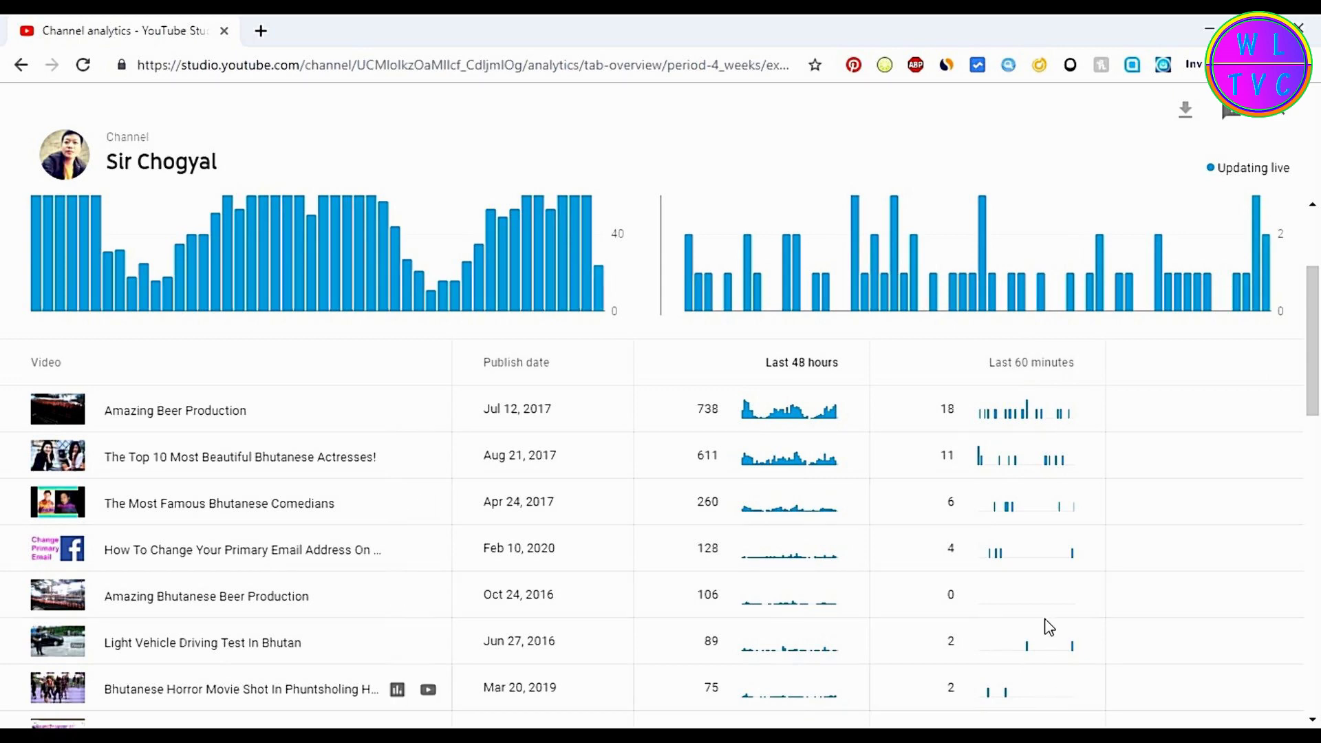
{"action": "scroll", "coordinate": [1040, 596], "scroll_direction": "down", "scroll_amount": 2}
{"action": "scroll", "coordinate": [1040, 596], "scroll_direction": "down", "scroll_amount": 1}
{"action": "scroll", "coordinate": [1041, 599], "scroll_direction": "down", "scroll_amount": 3}
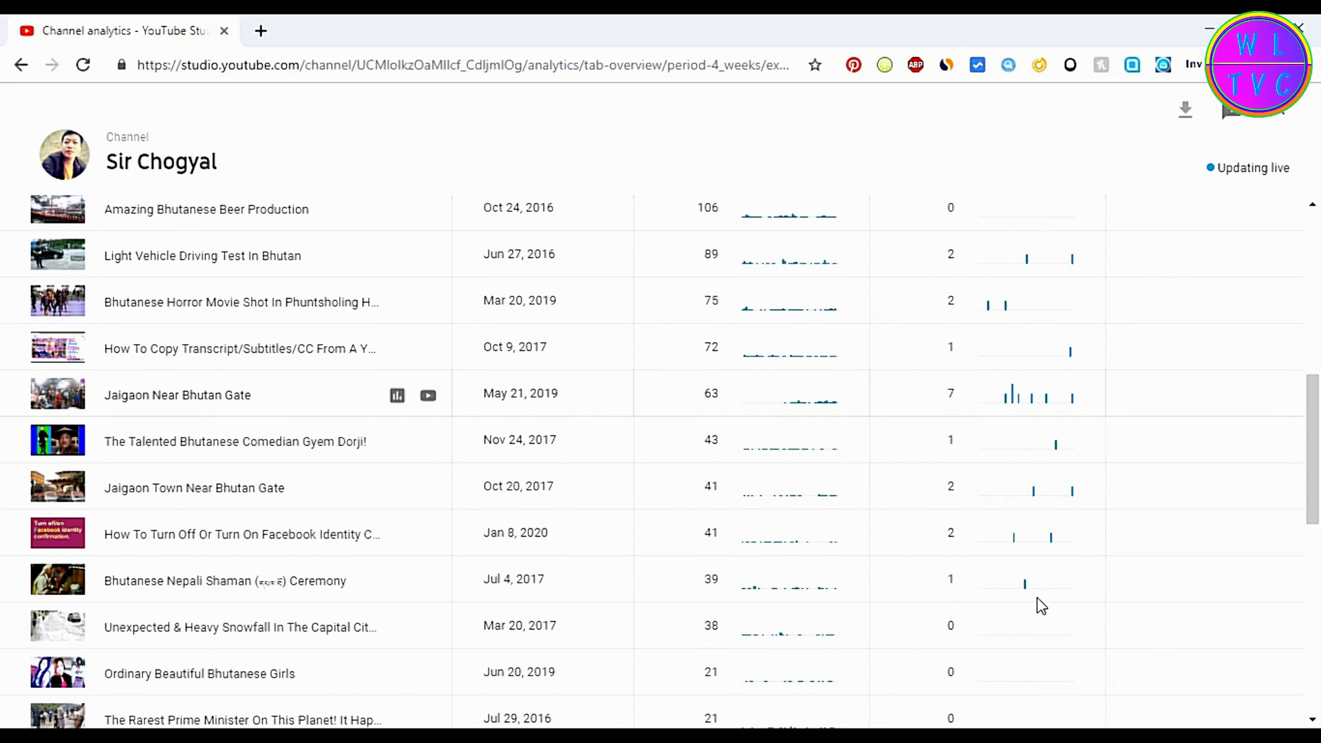
{"action": "scroll", "coordinate": [1040, 604], "scroll_direction": "down", "scroll_amount": 3}
{"action": "scroll", "coordinate": [1038, 599], "scroll_direction": "down", "scroll_amount": 4}
{"action": "scroll", "coordinate": [1038, 601], "scroll_direction": "down", "scroll_amount": 1}
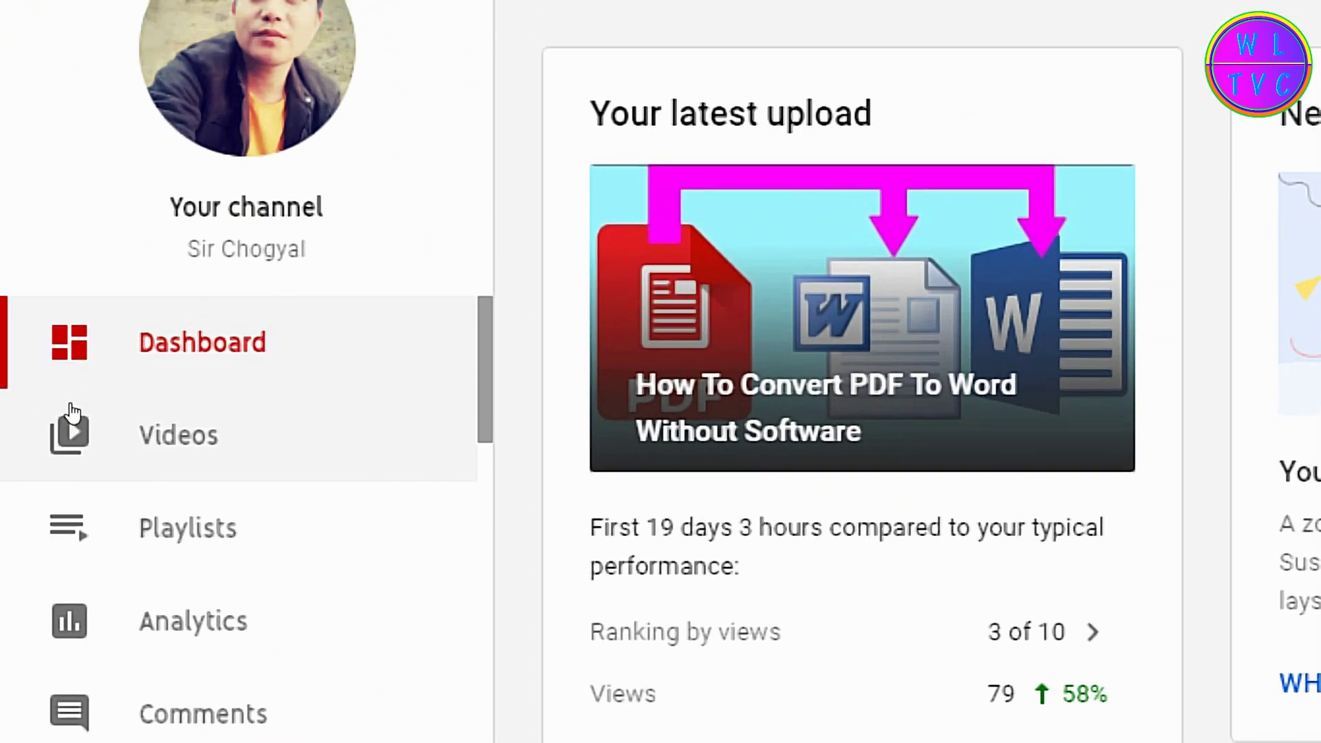
Search the channel's Videos for 'Top 10' and open that video's analytics.
{"action": "left_click", "coordinate": [72, 413]}
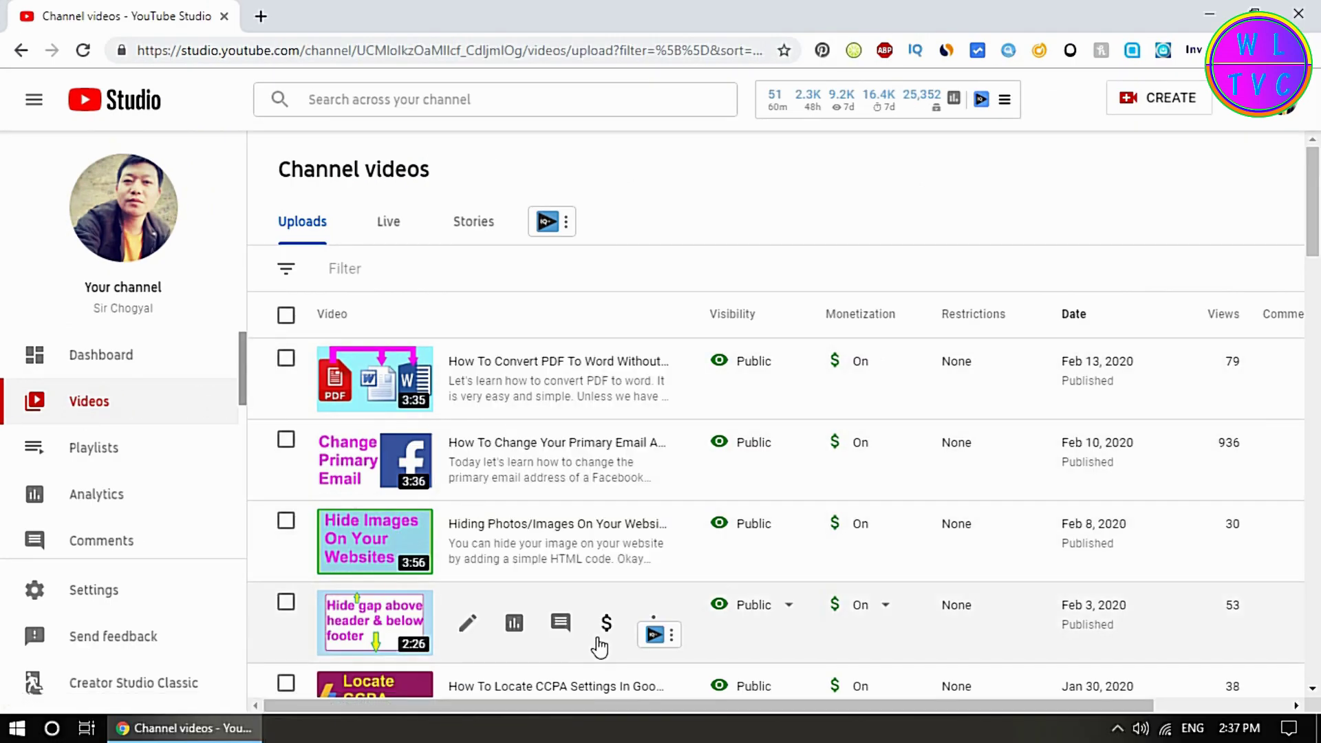
{"action": "left_click", "coordinate": [416, 100]}
{"action": "type", "text": "T"}
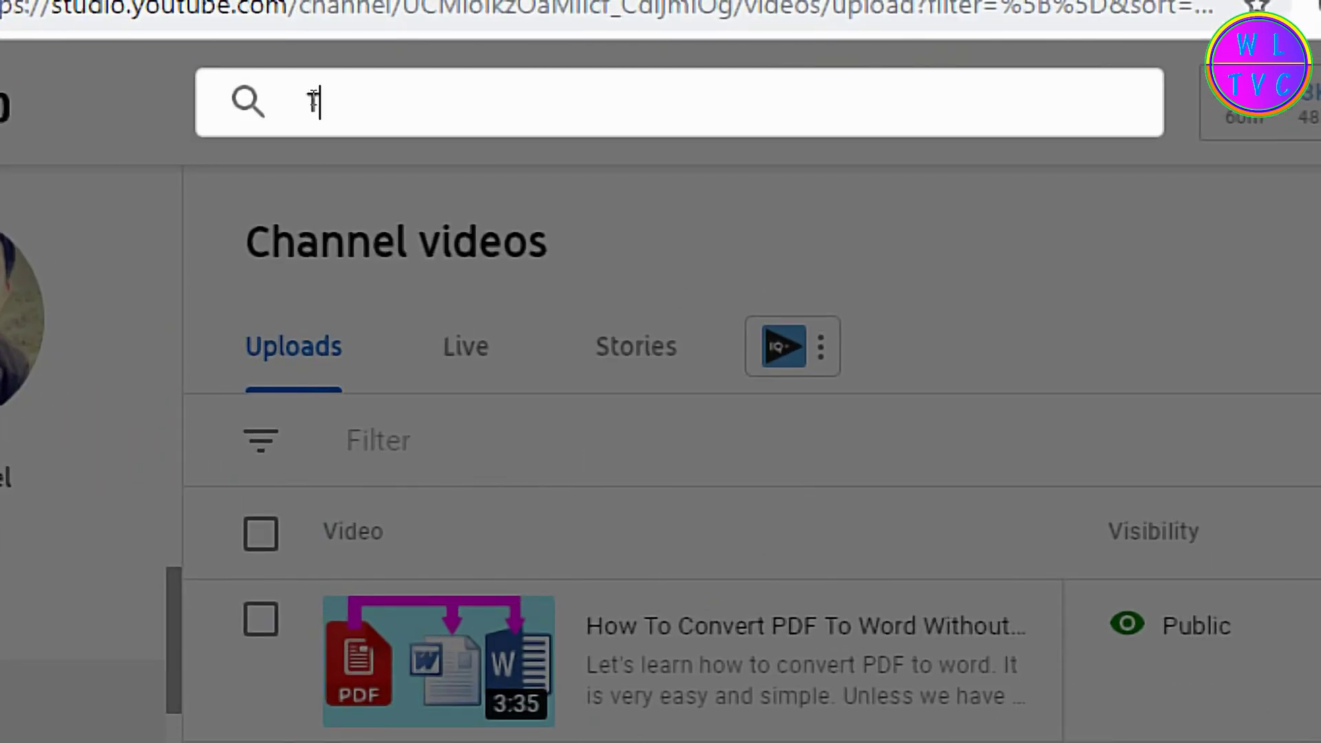
{"action": "type", "text": "op 10"}
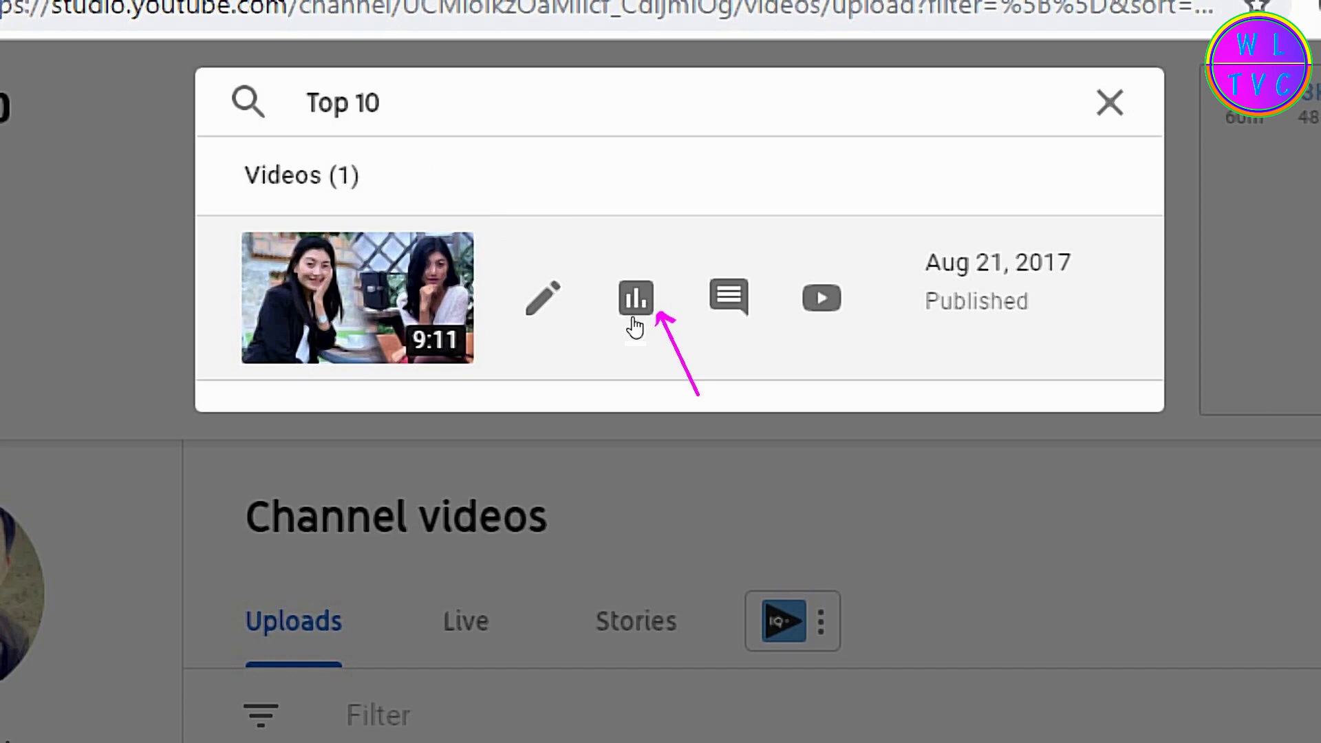
{"action": "left_click", "coordinate": [635, 326]}
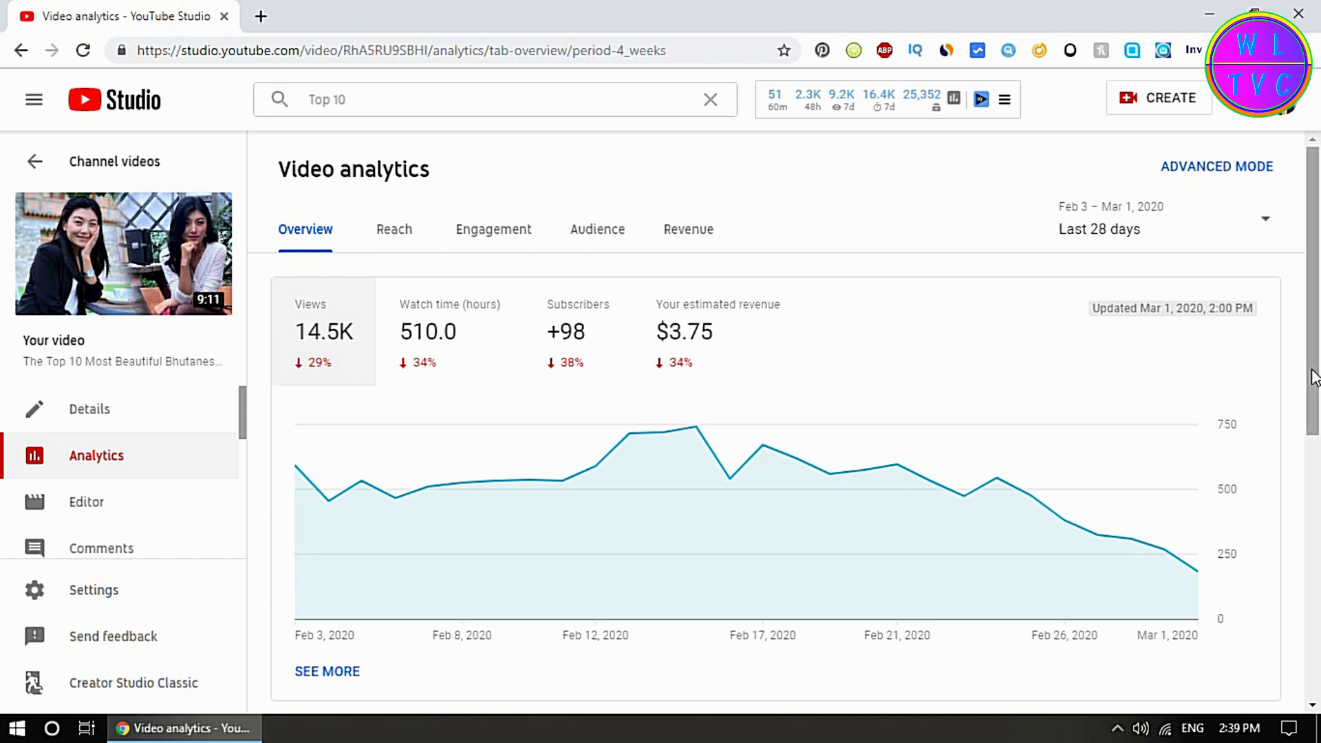
{"action": "left_click_drag", "start_coordinate": [1313, 377], "coordinate": [1318, 598]}
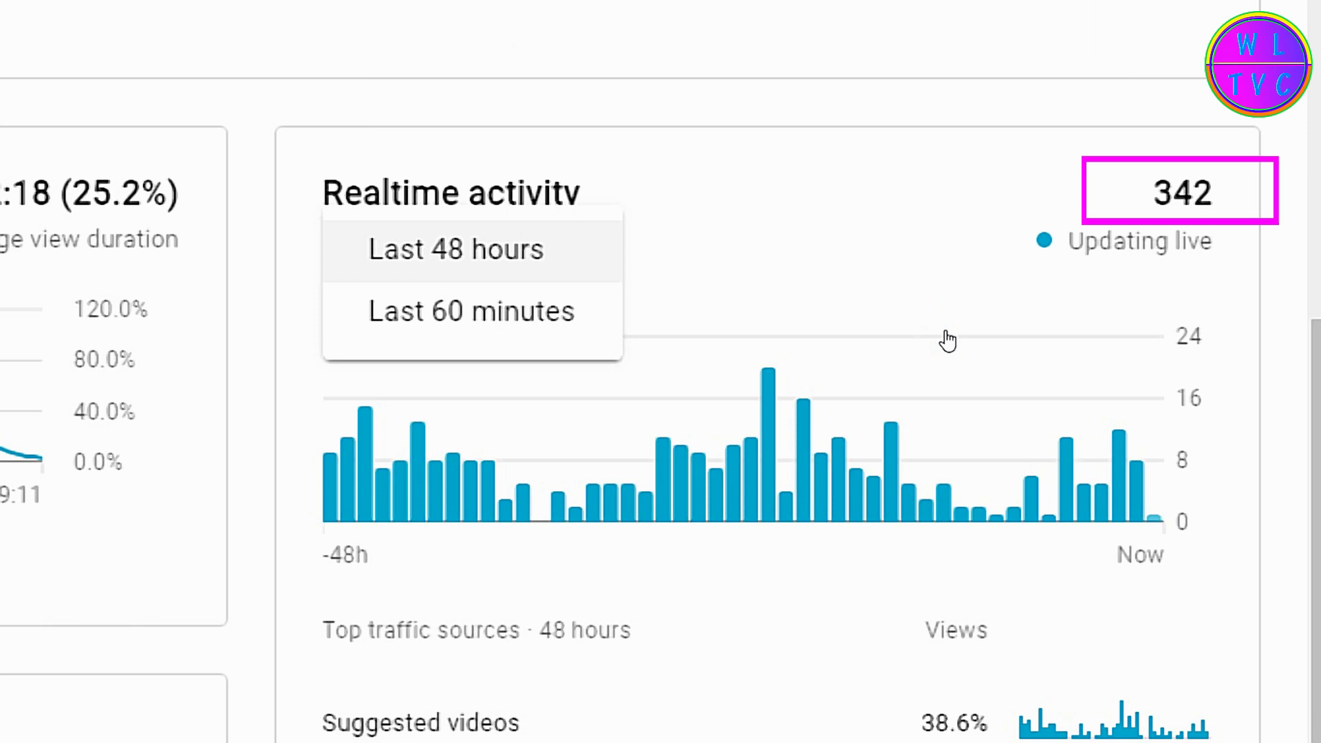
Set the realtime activity period to Last 60 minutes.
{"action": "key", "text": "Down"}
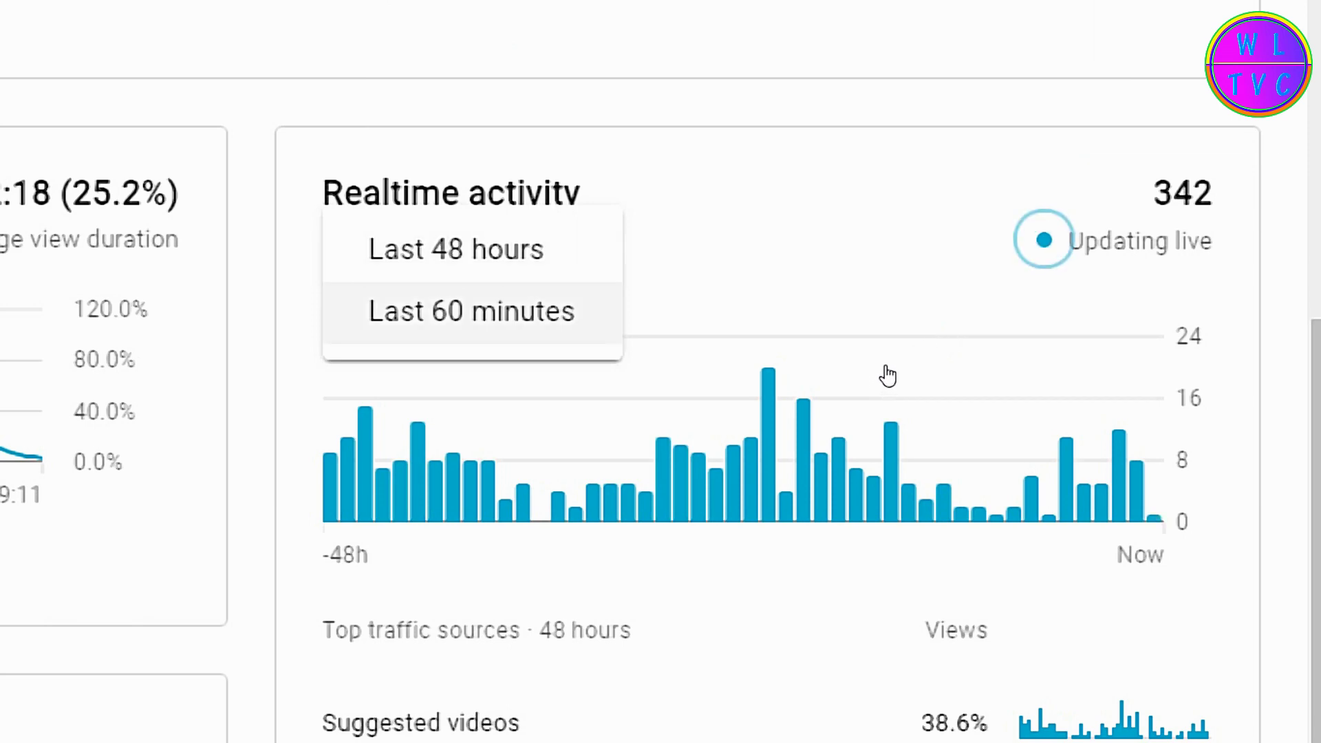
{"action": "key", "text": "Return"}
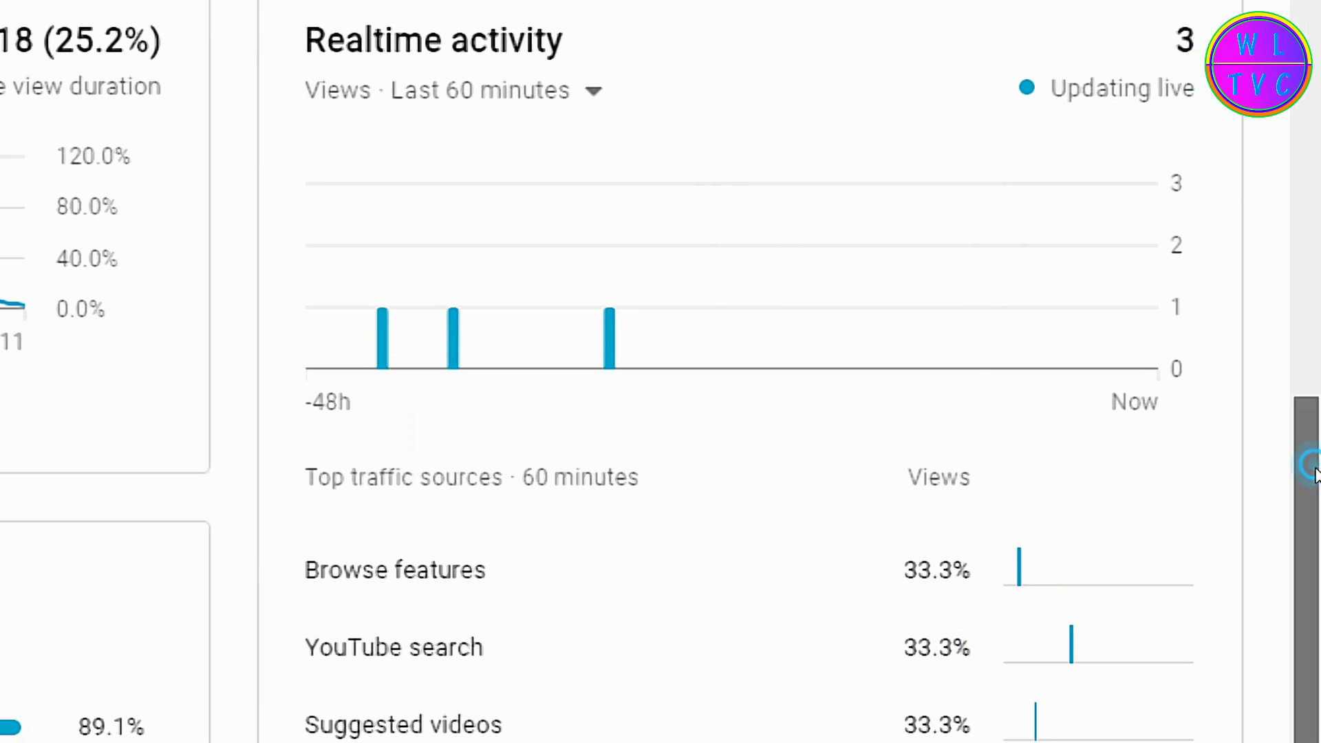
{"action": "scroll", "coordinate": [1307, 465], "scroll_direction": "up", "scroll_amount": 2}
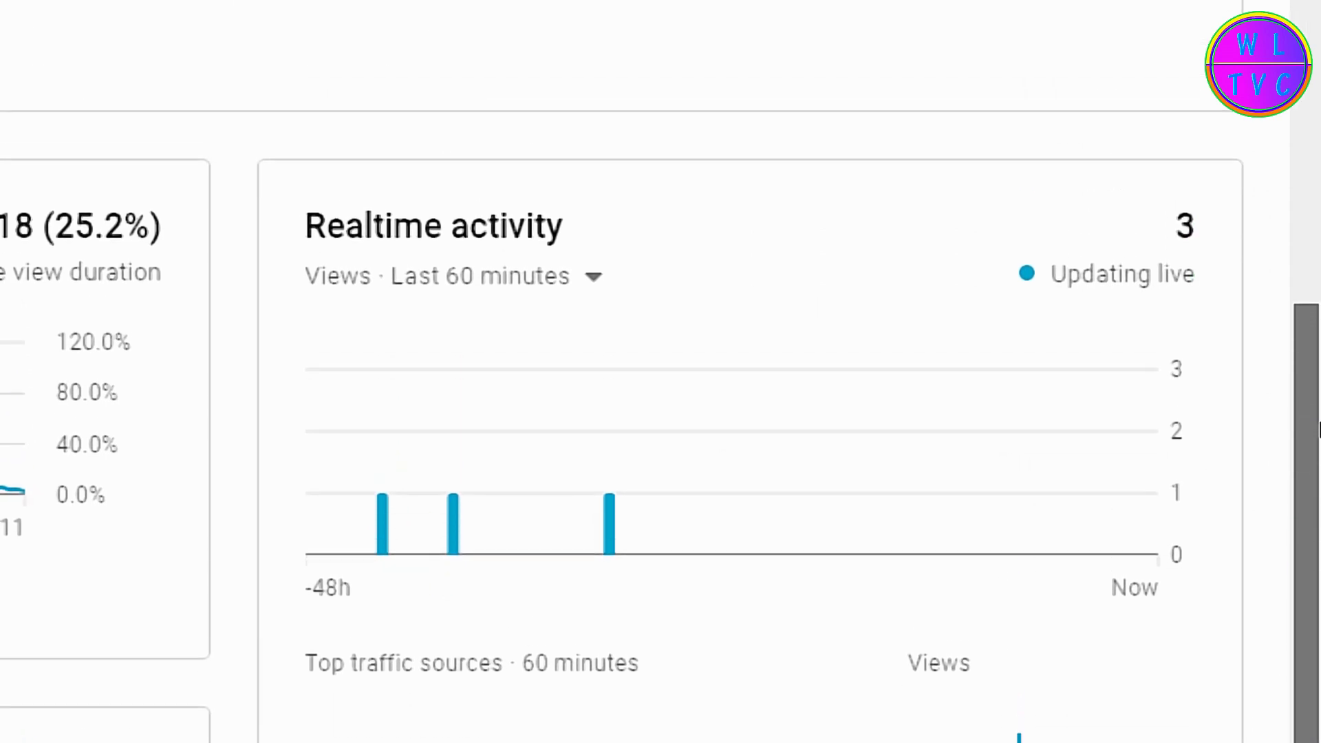
{"action": "scroll", "coordinate": [1318, 439], "scroll_direction": "down", "scroll_amount": 1}
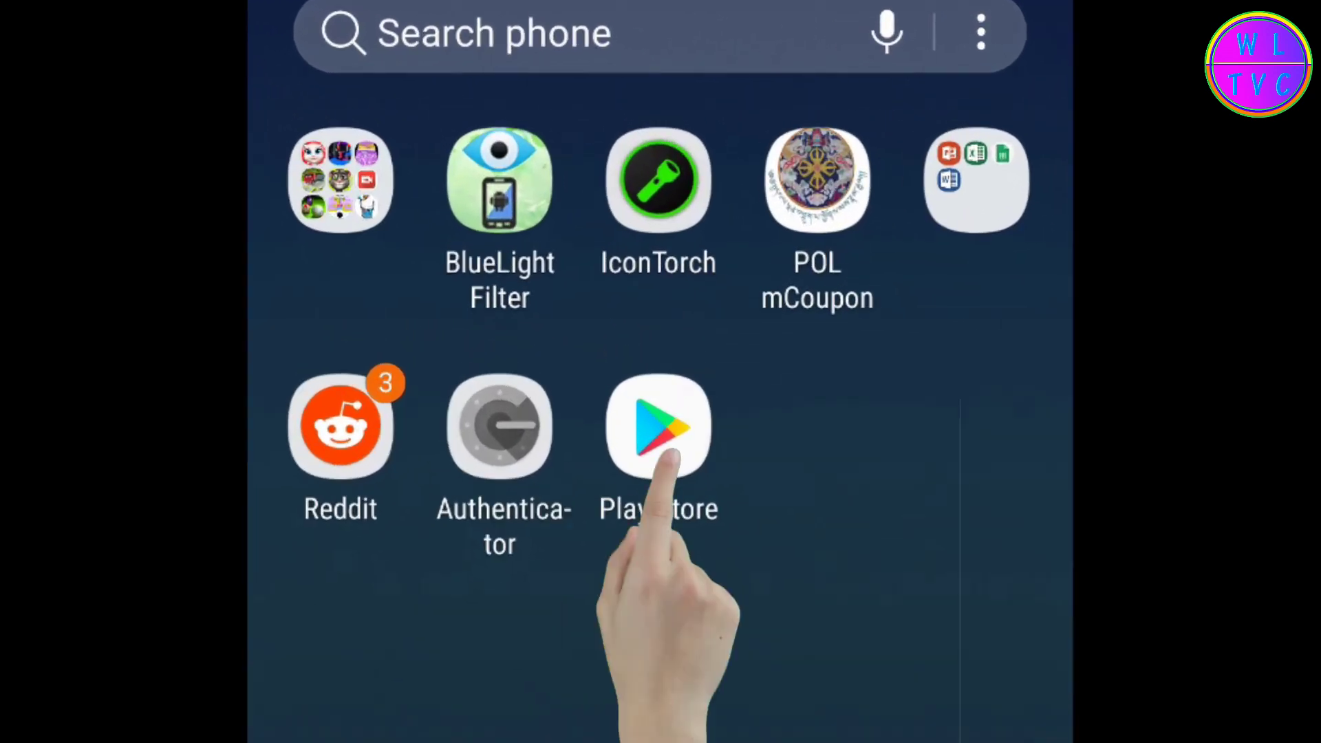
Search the Play Store for 'youtube studio' and open its app page.
{"action": "left_click", "coordinate": [660, 454]}
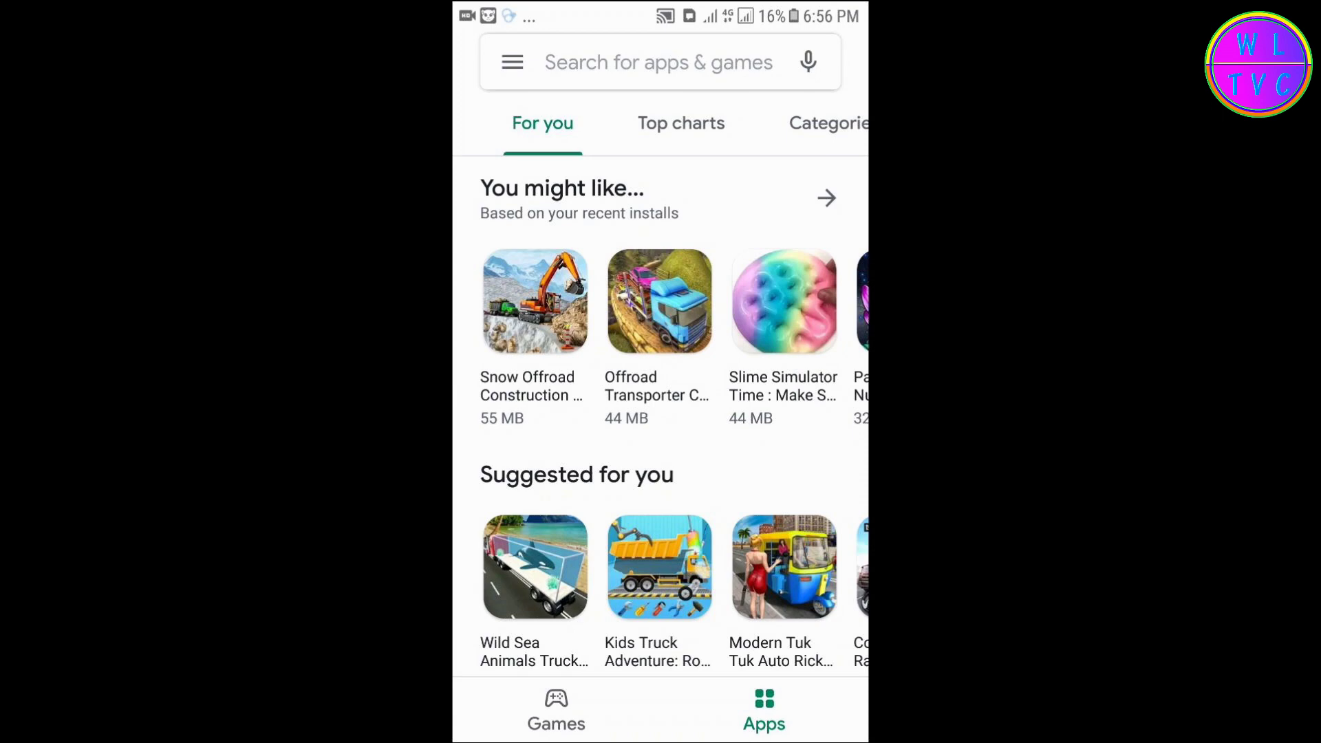
{"action": "left_click", "coordinate": [658, 61]}
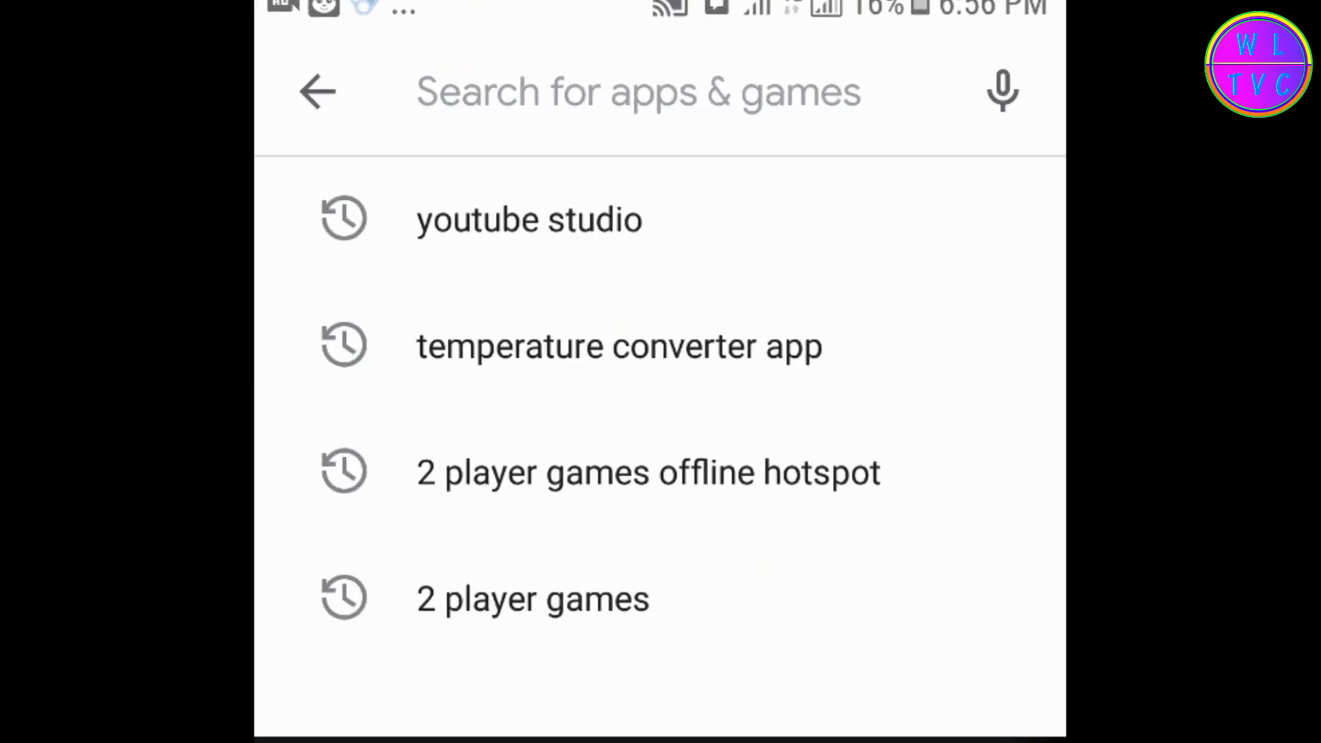
{"action": "type", "text": "youtube st"}
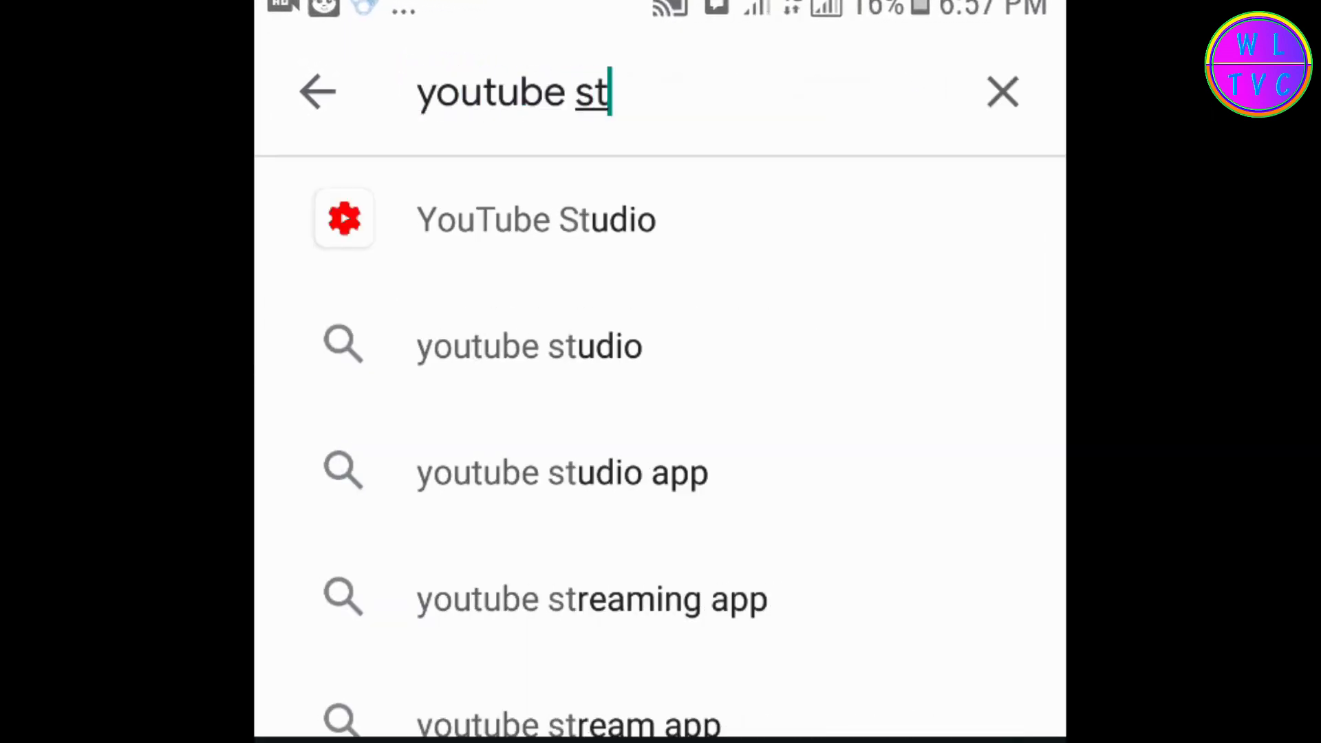
{"action": "type", "text": "udio"}
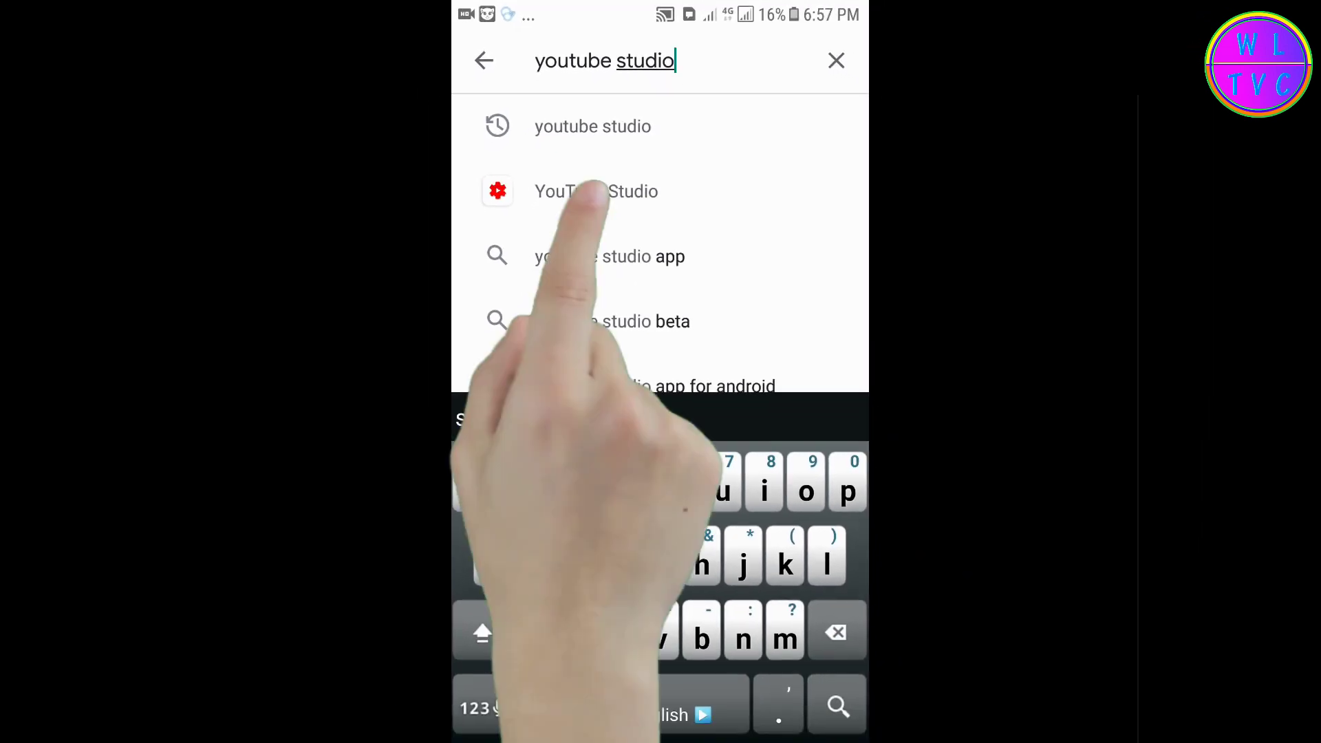
{"action": "left_click", "coordinate": [593, 193]}
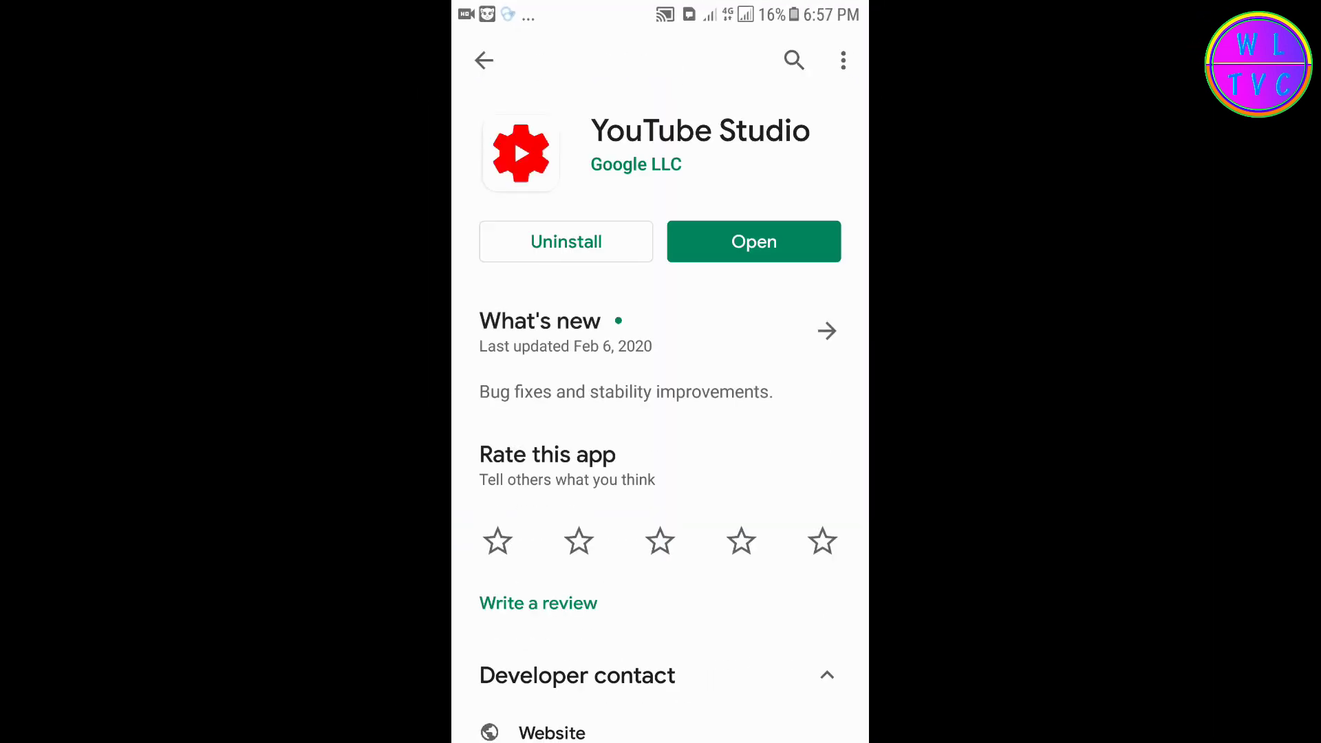
{"action": "scroll", "coordinate": [661, 412], "scroll_direction": "down", "scroll_amount": 1}
{"action": "scroll", "coordinate": [660, 413], "scroll_direction": "down", "scroll_amount": 3}
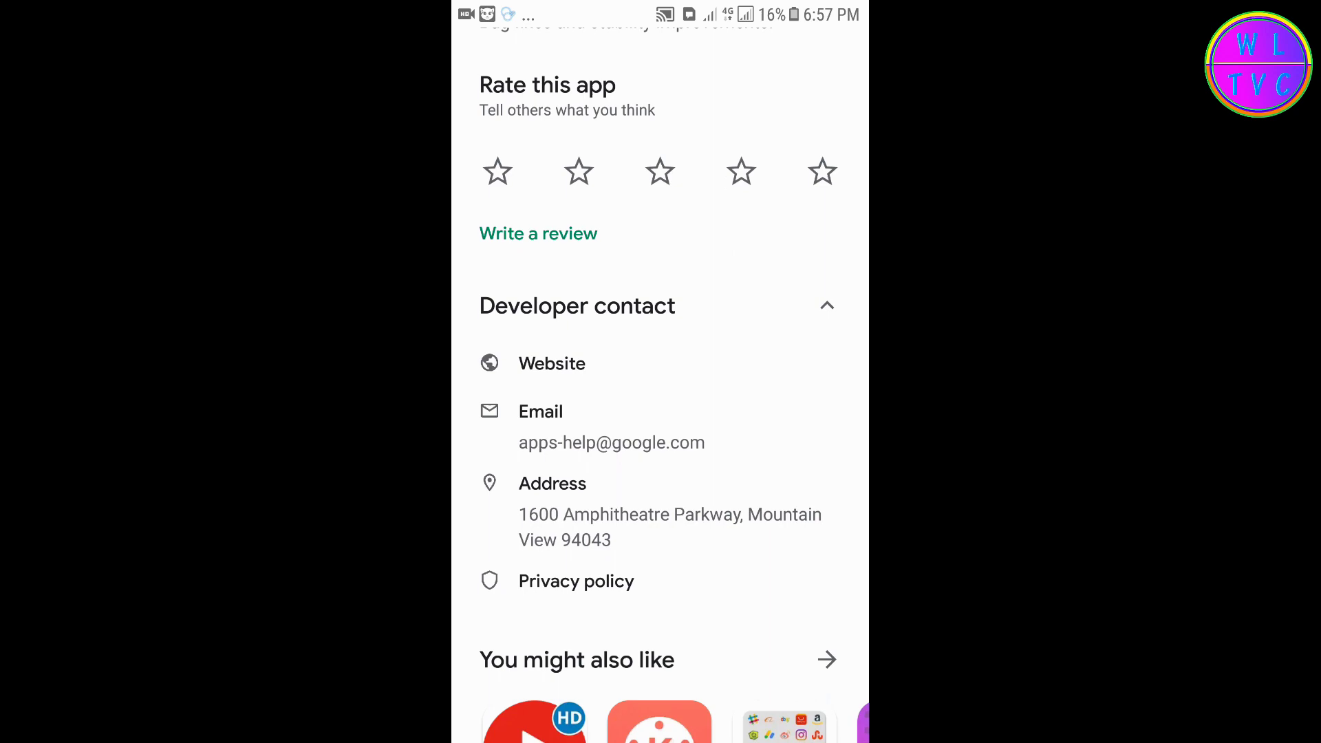
{"action": "scroll", "coordinate": [661, 413], "scroll_direction": "up", "scroll_amount": 4}
{"action": "scroll", "coordinate": [660, 412], "scroll_direction": "down", "scroll_amount": 10}
{"action": "scroll", "coordinate": [661, 412], "scroll_direction": "down", "scroll_amount": 4}
{"action": "scroll", "coordinate": [660, 414], "scroll_direction": "up", "scroll_amount": 4}
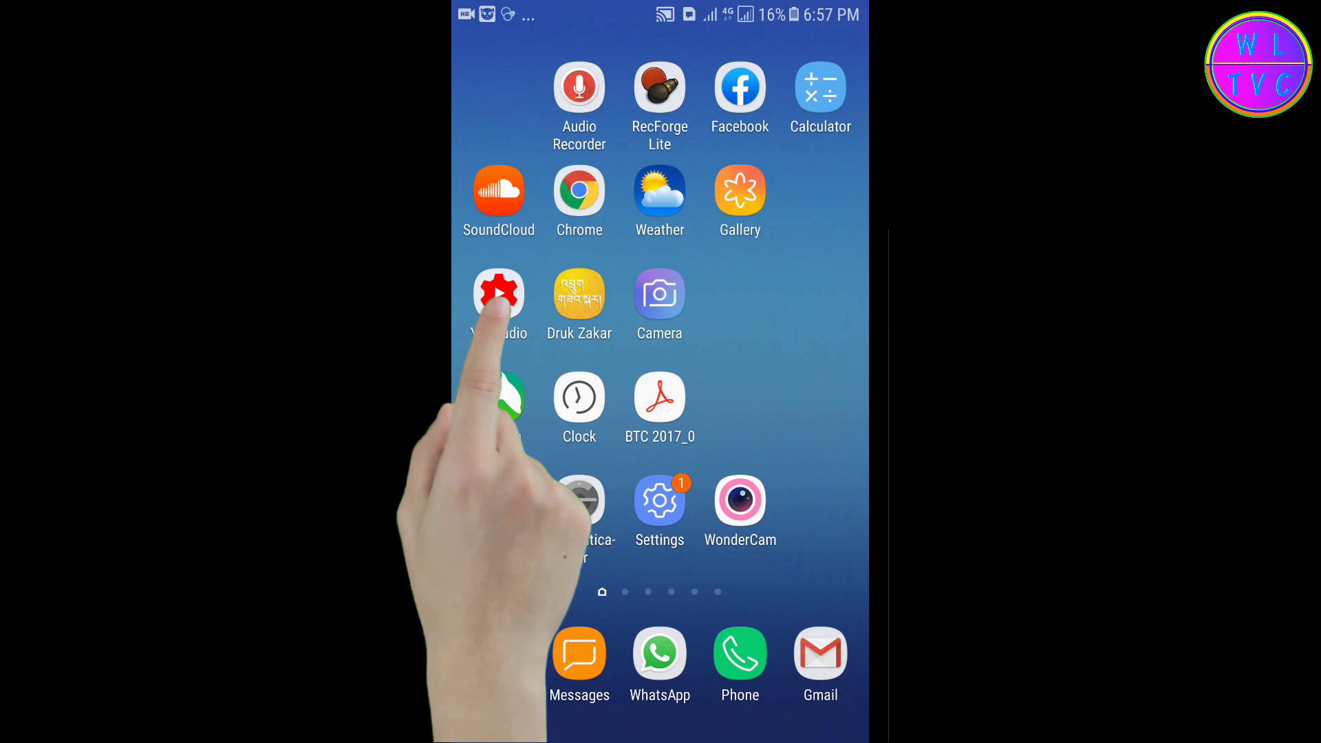
Launch YT Studio and show channel views for Realtime 60 minutes.
{"action": "left_click", "coordinate": [498, 295]}
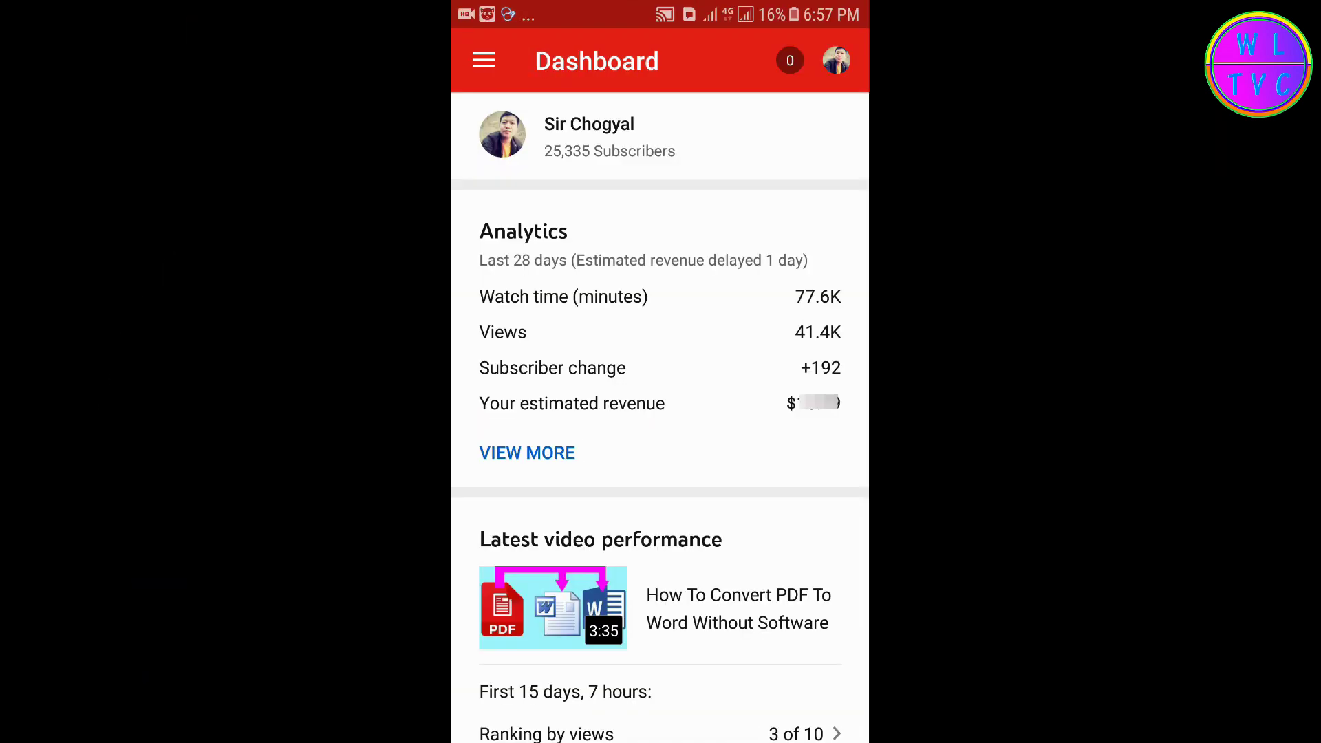
{"action": "left_click", "coordinate": [482, 60]}
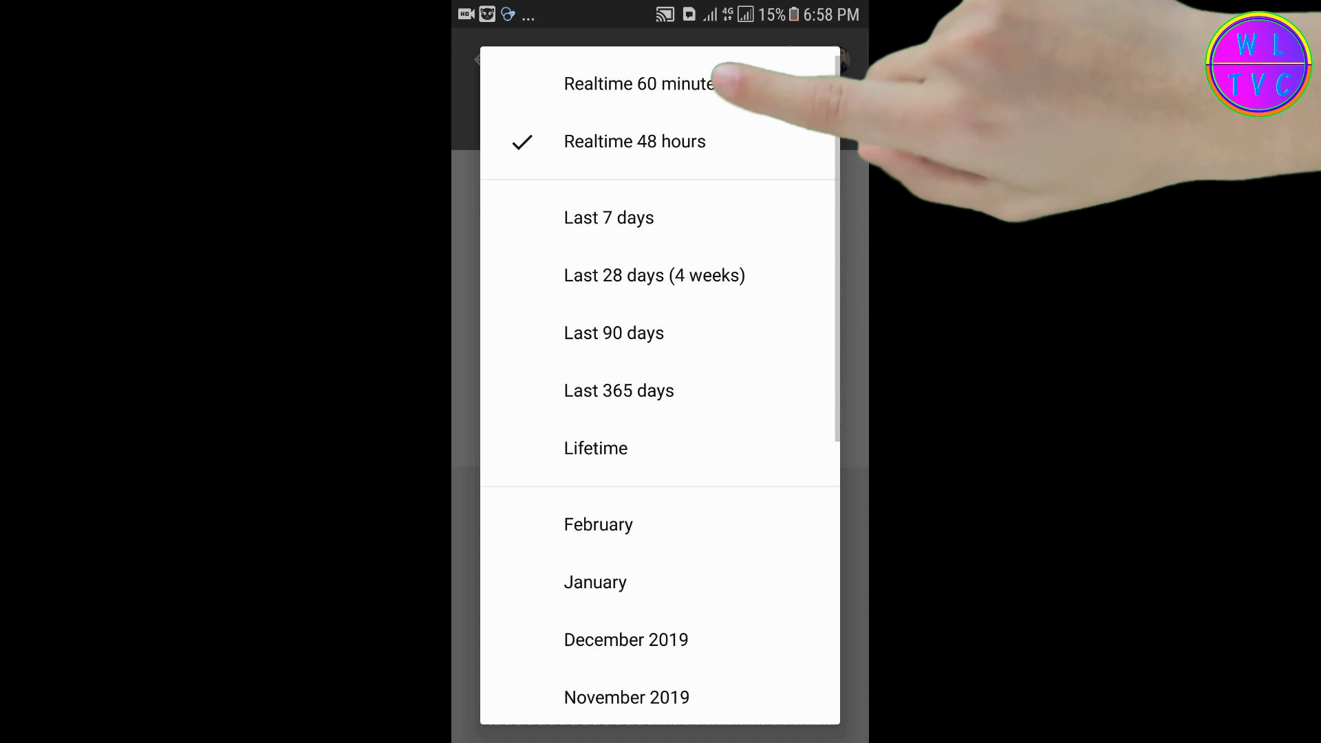
{"action": "left_click", "coordinate": [640, 83]}
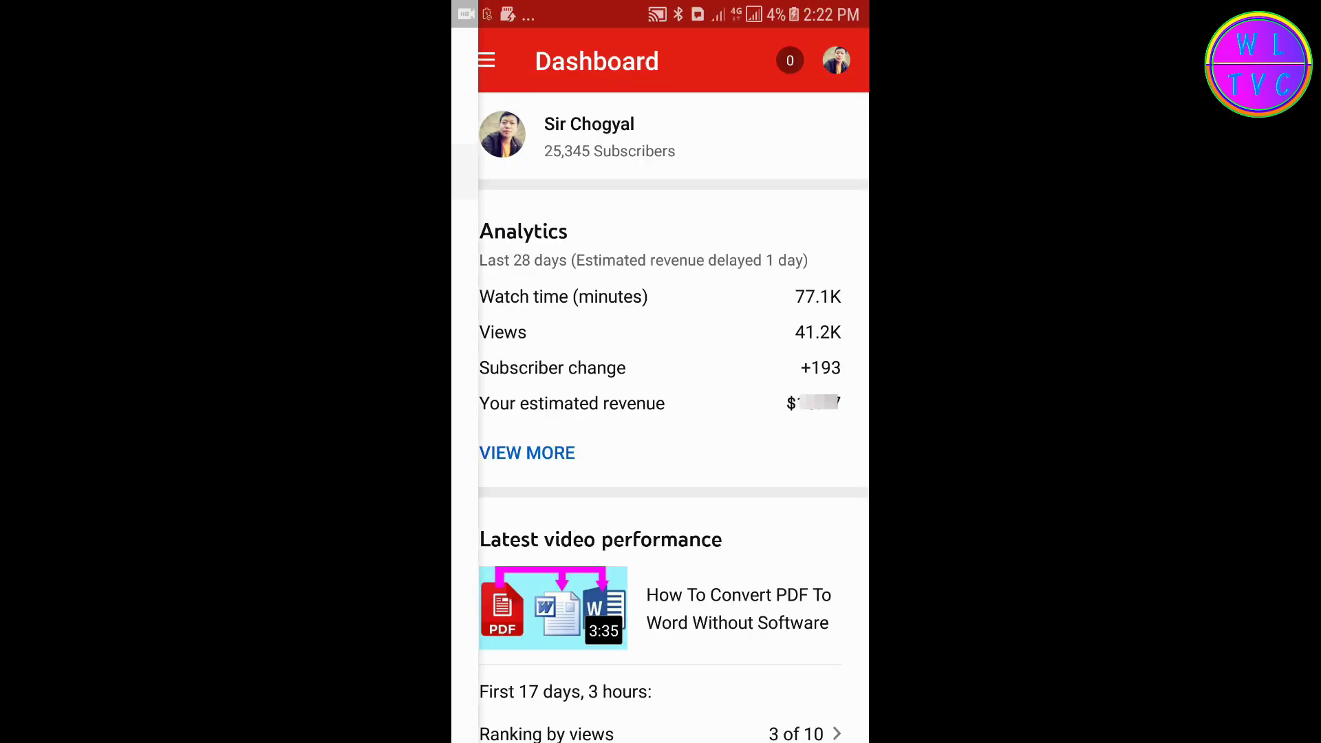
Open the actresses video from Videos and view its detailed analytics with VIEW MORE.
{"action": "left_click", "coordinate": [486, 59]}
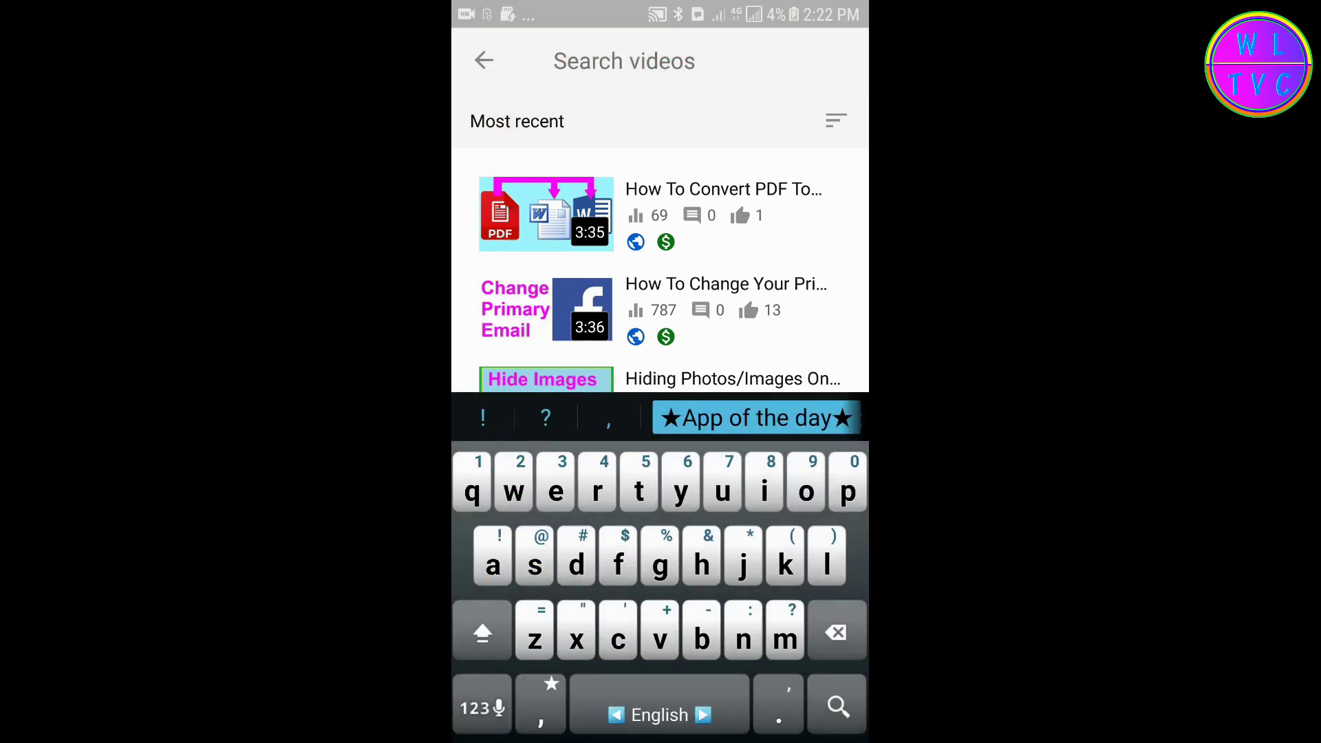
{"action": "type", "text": "a"}
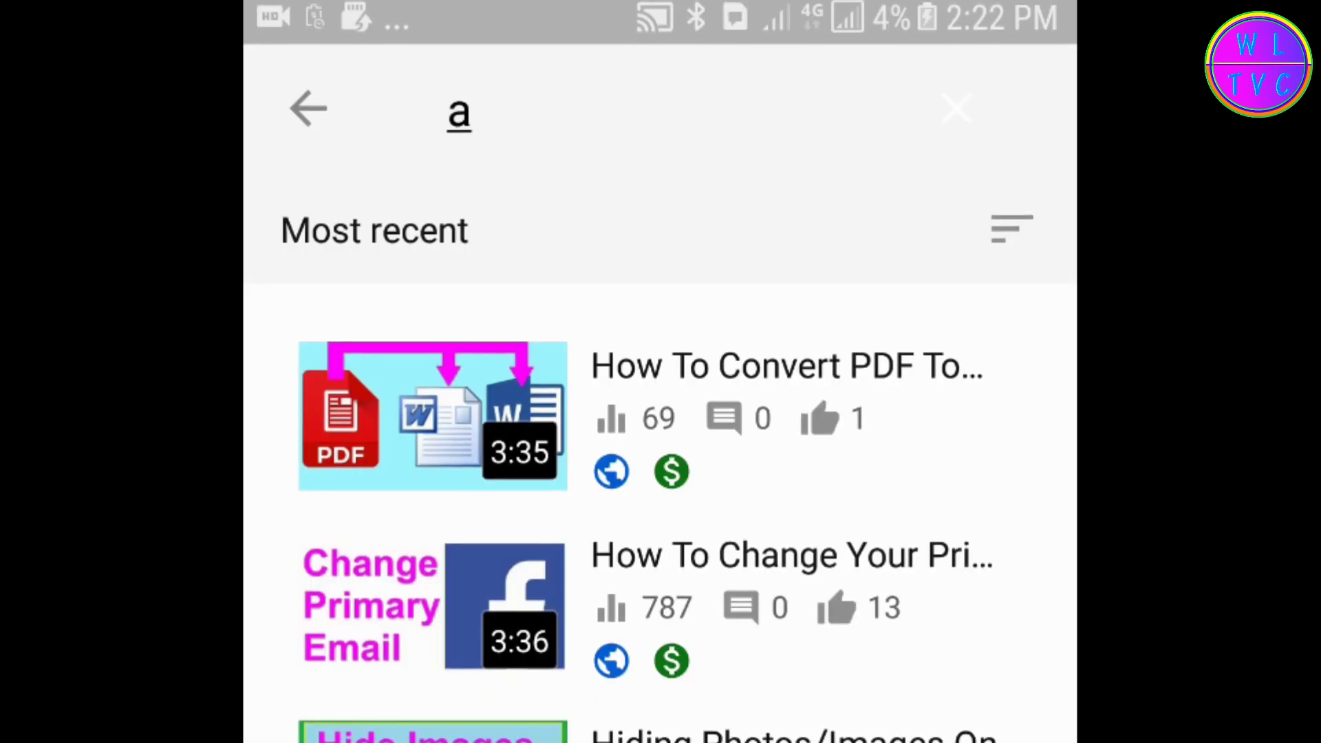
{"action": "type", "text": "ctresses"}
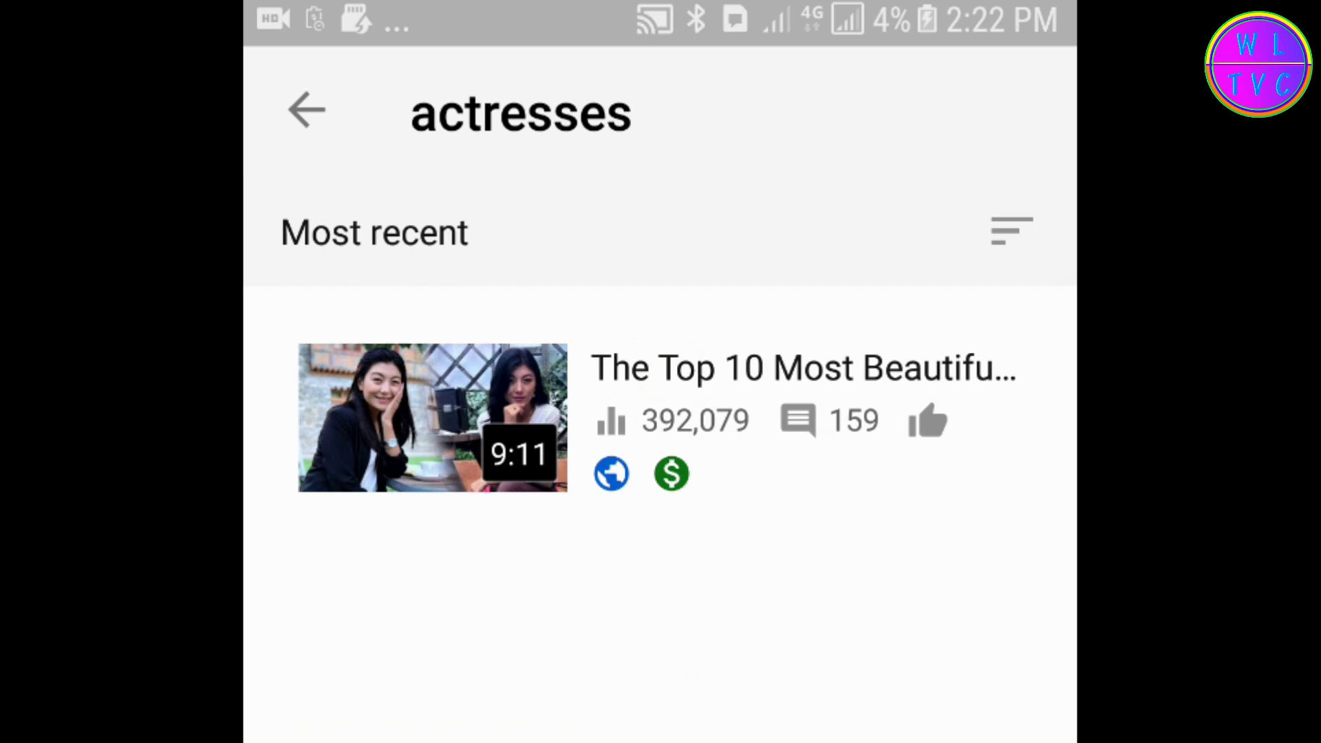
{"action": "left_click", "coordinate": [751, 380]}
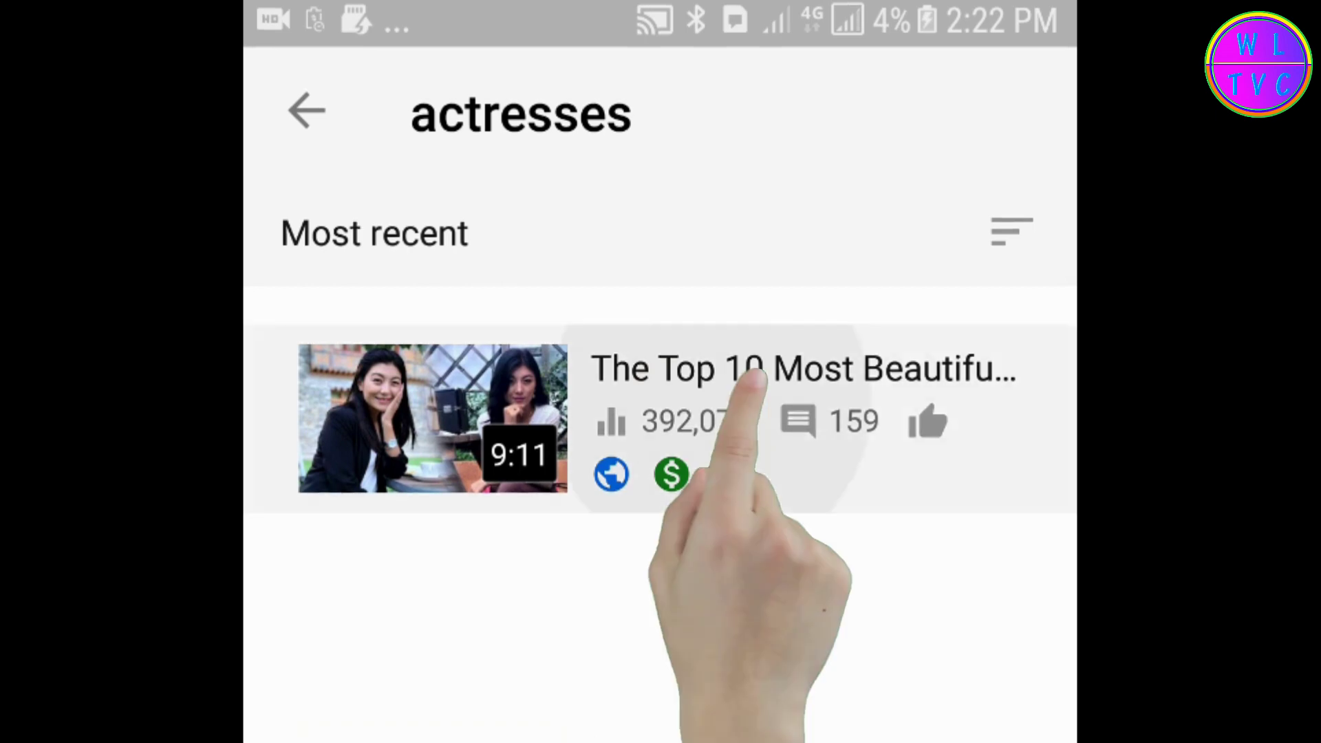
{"action": "scroll", "coordinate": [661, 371], "scroll_direction": "down", "scroll_amount": 5}
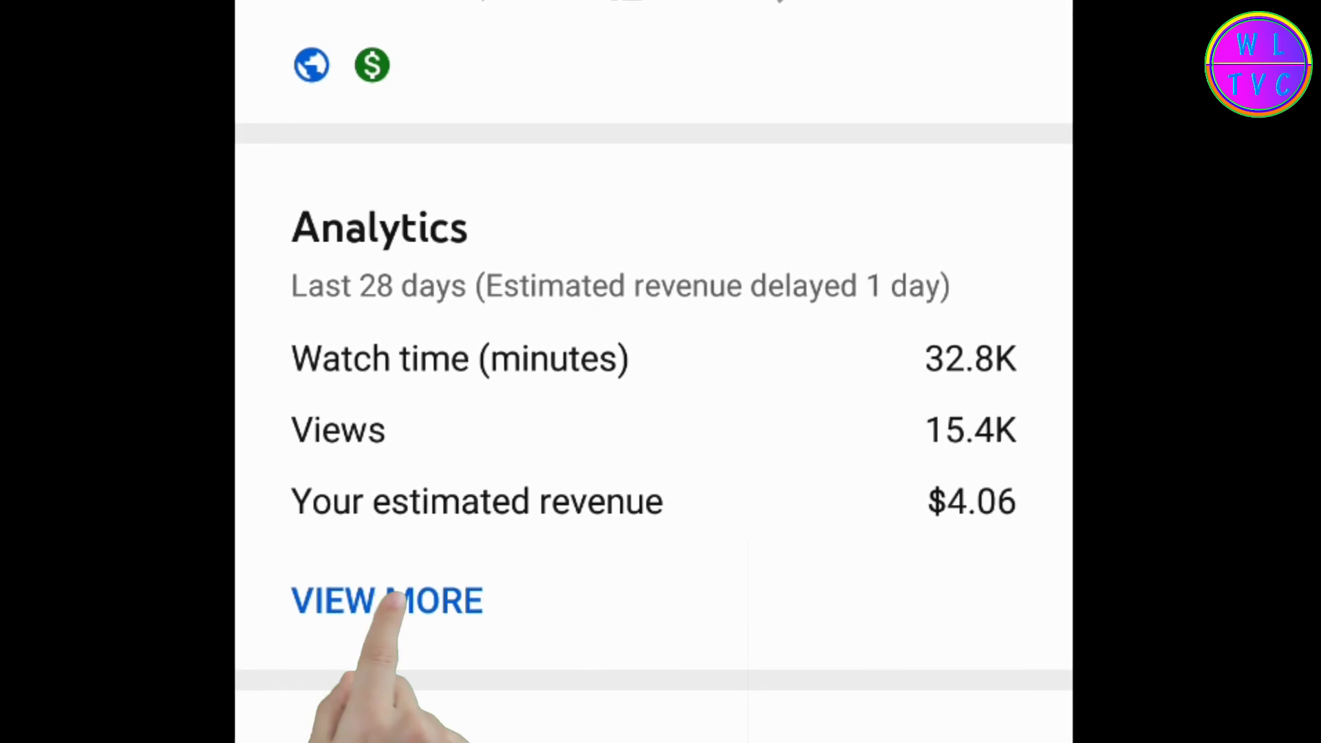
{"action": "left_click", "coordinate": [393, 601]}
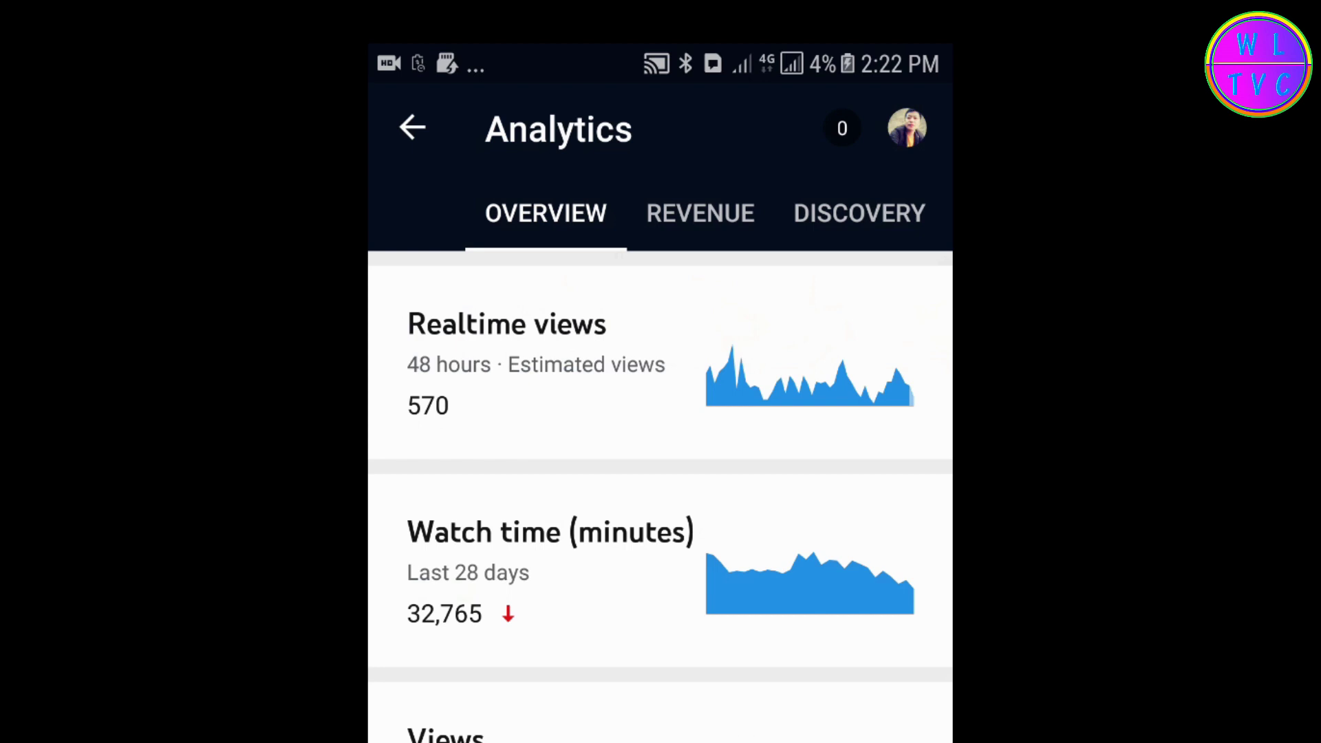
Switch the video's Realtime views chart to Realtime 60 minutes, showing 12 views.
{"action": "left_click", "coordinate": [503, 354]}
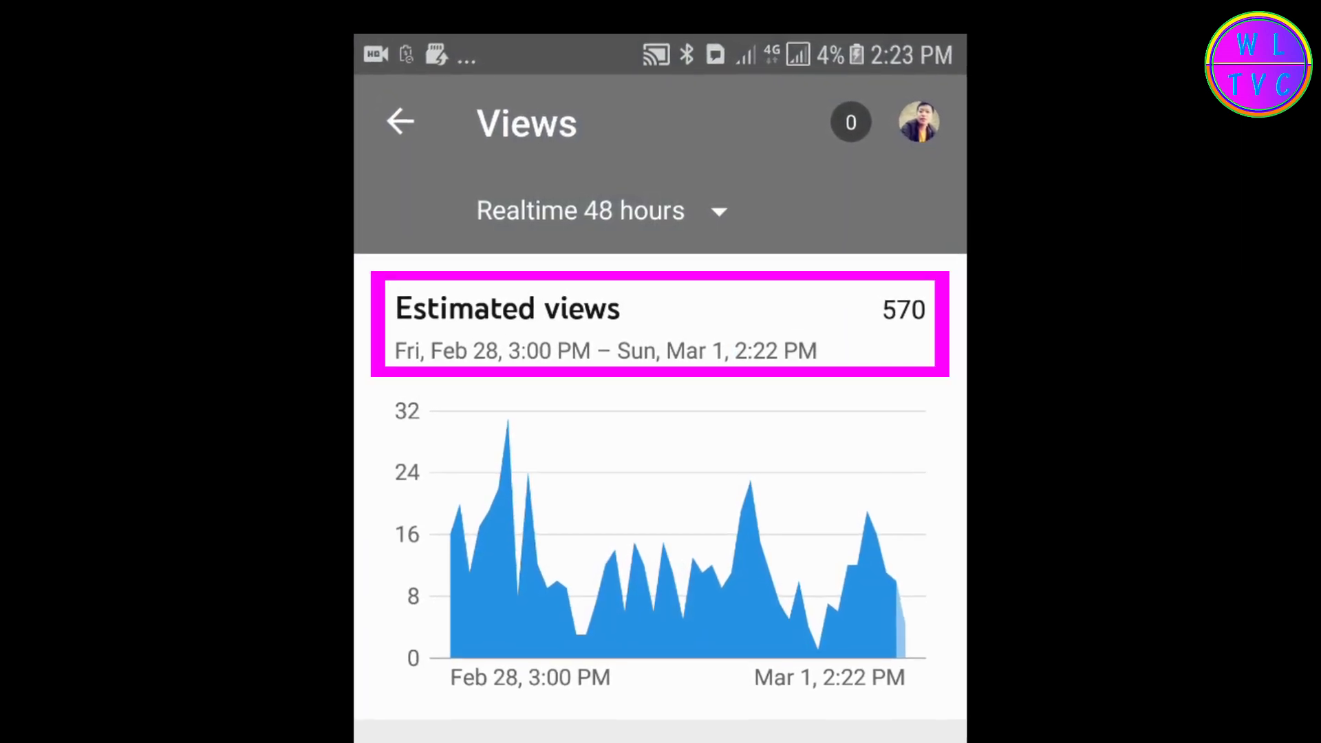
{"action": "left_click", "coordinate": [628, 210]}
{"action": "left_click", "coordinate": [633, 135]}
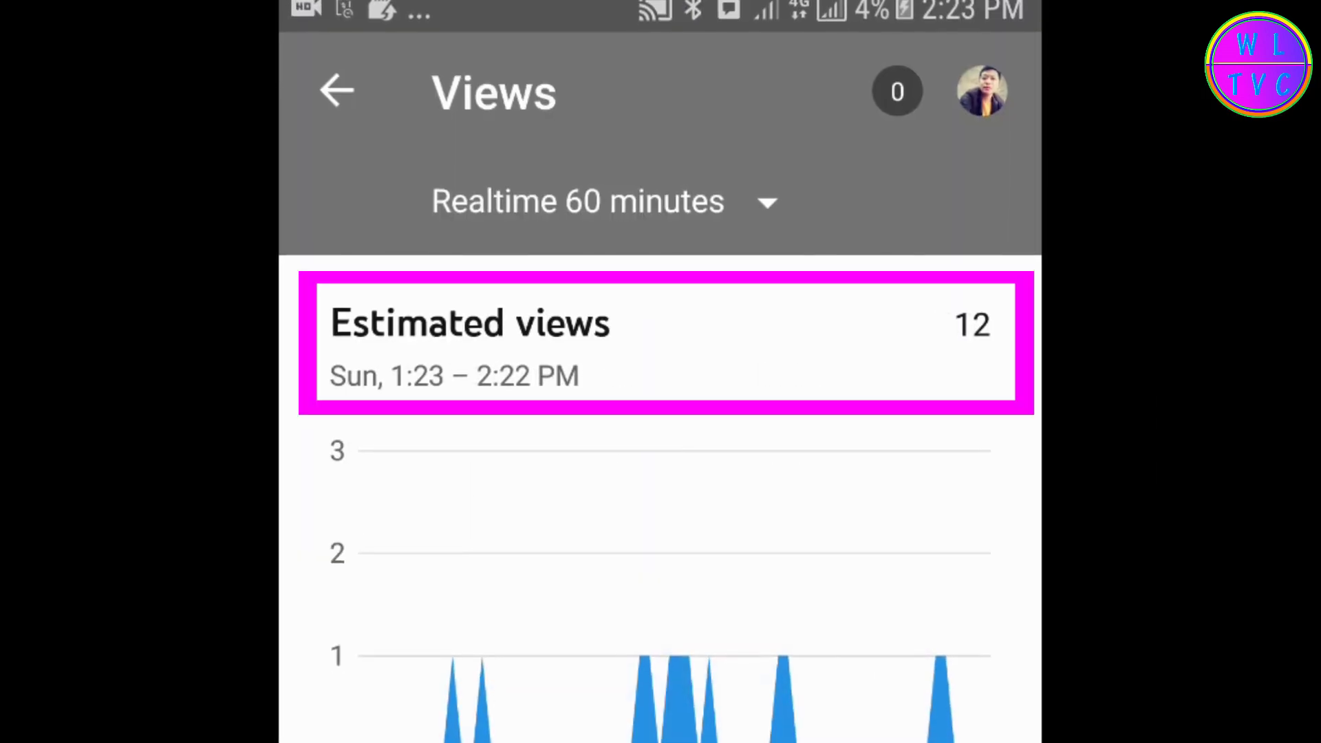